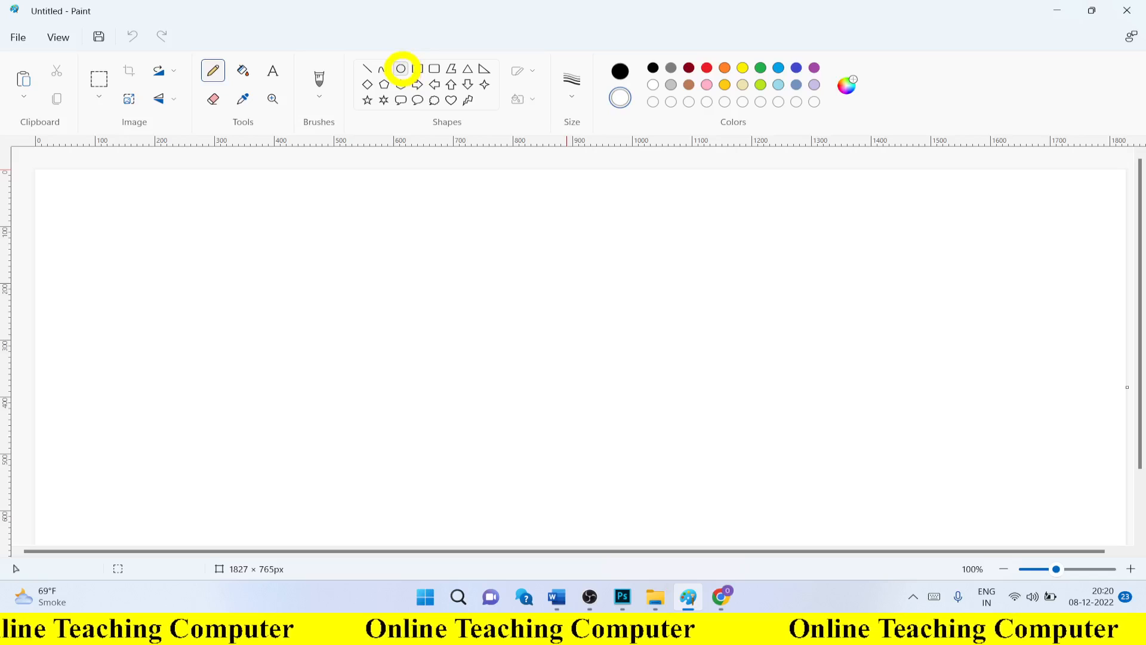
- Draw an oval about 405 × 385 px near the middle of the canvas with an 8px outline
left_click(401, 69)
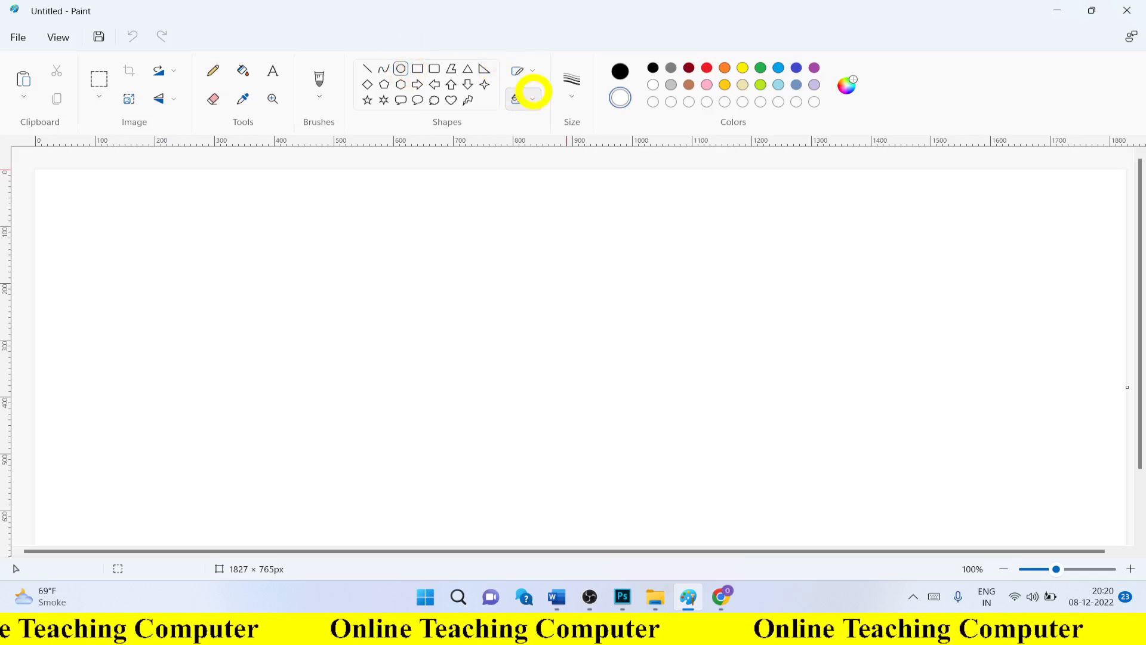
left_click(529, 71)
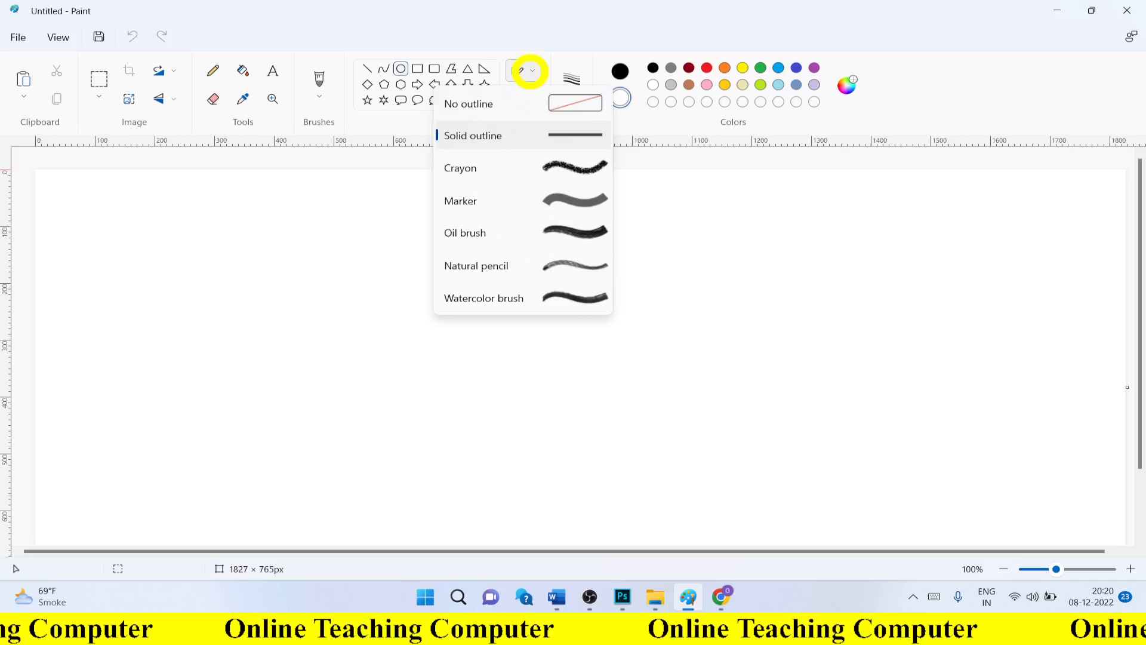
left_click(523, 73)
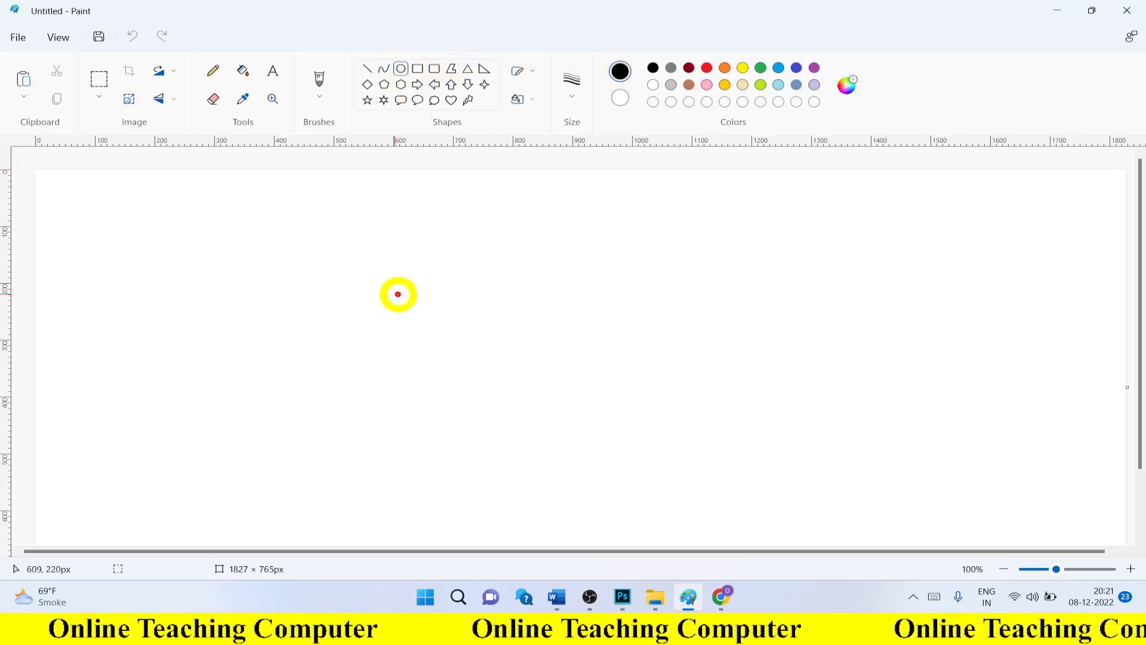
left_click_drag(384, 263, 627, 484)
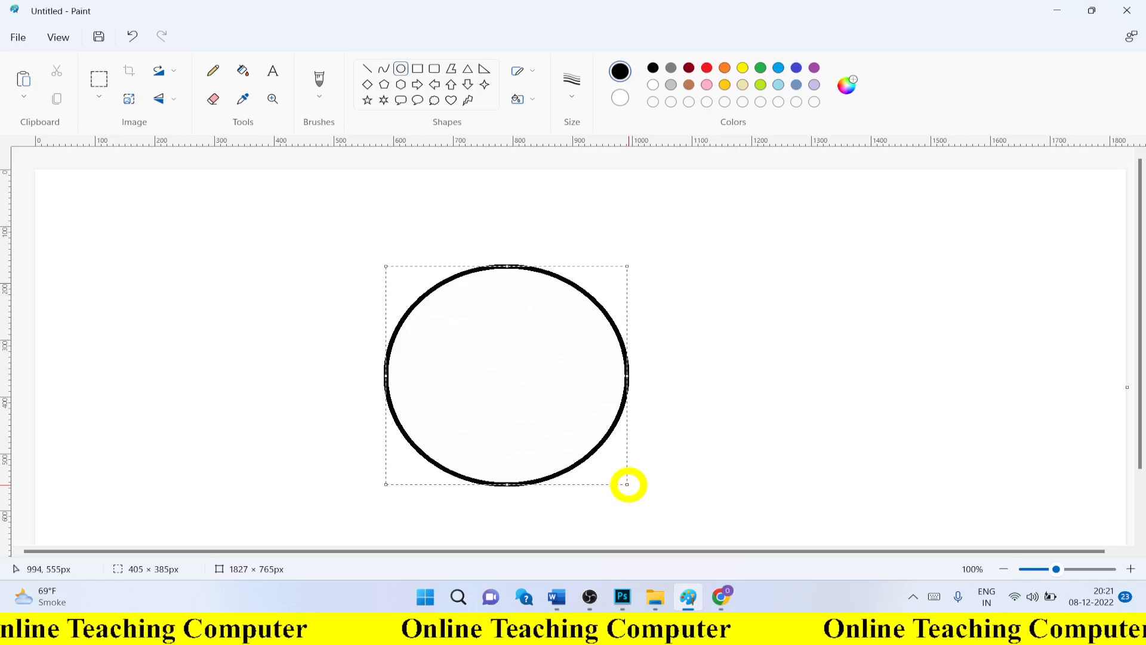
left_click(567, 93)
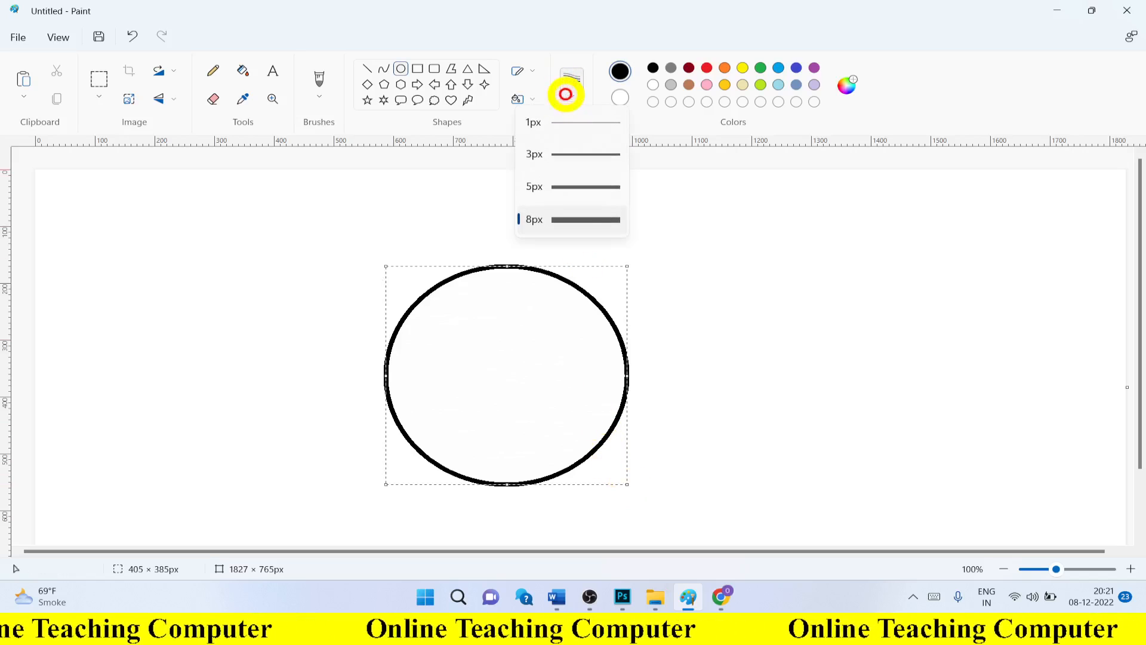
left_click(569, 219)
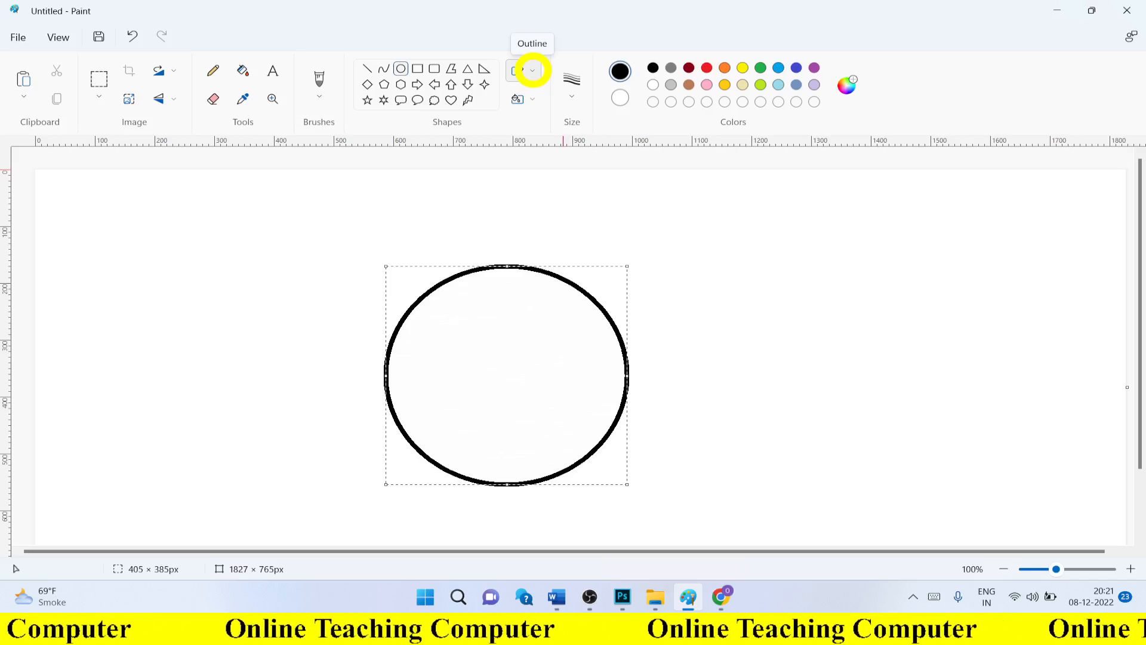
- Try to thicken the large oval's outline
key("ctrl+KP_Add")
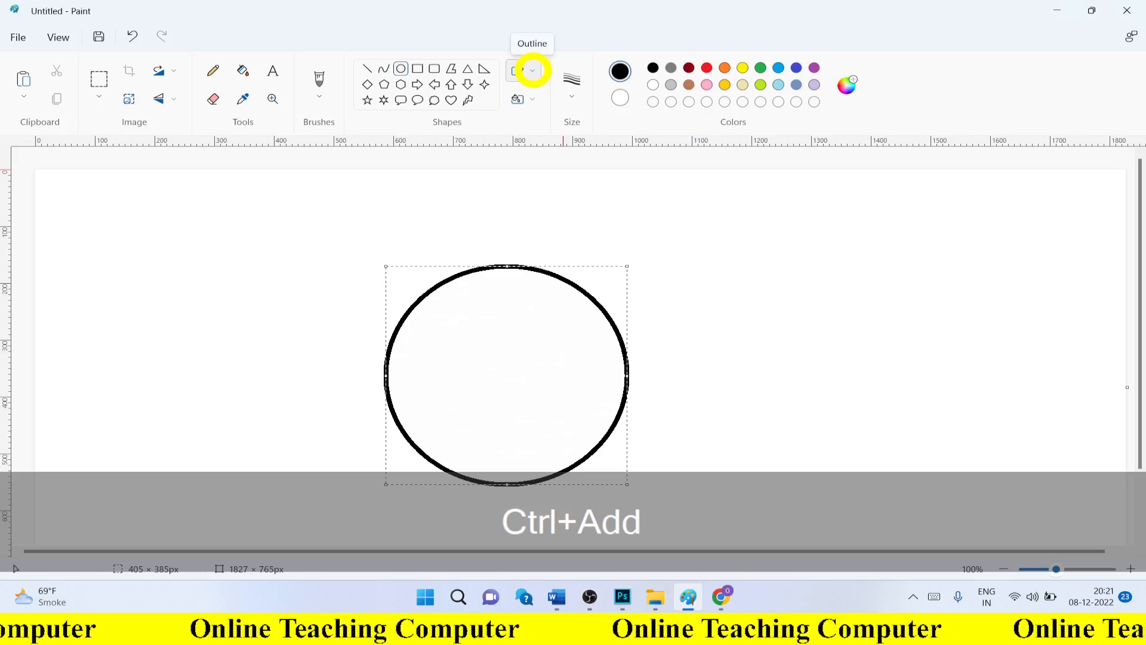
key("ctrl+KP_Add")
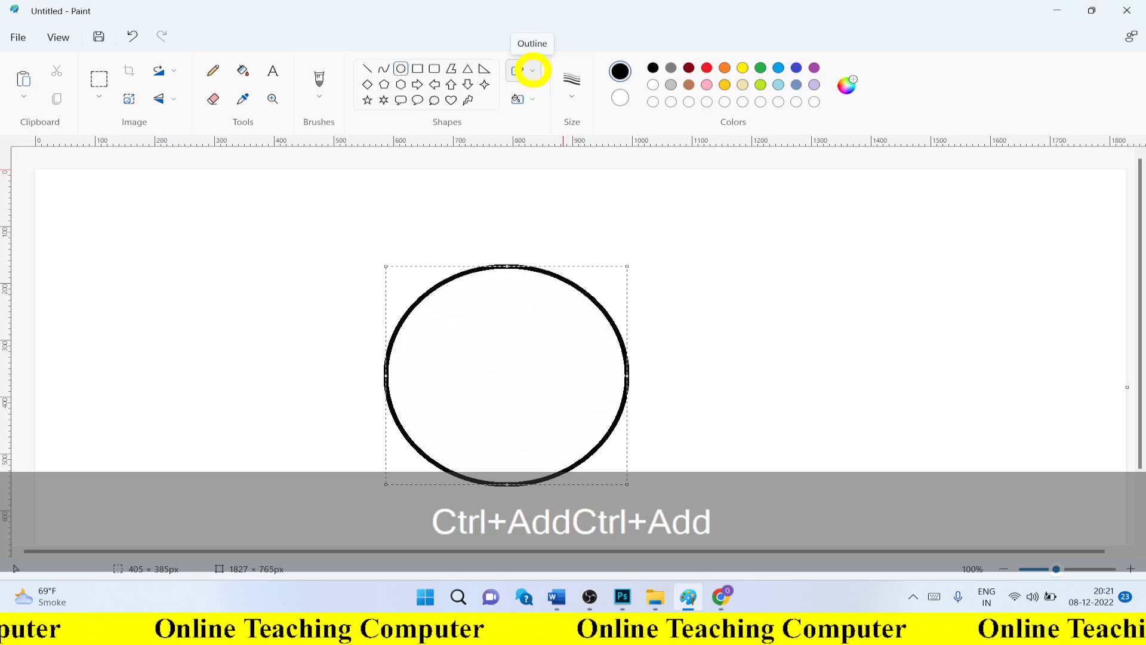
key("ctrl+KP_Add")
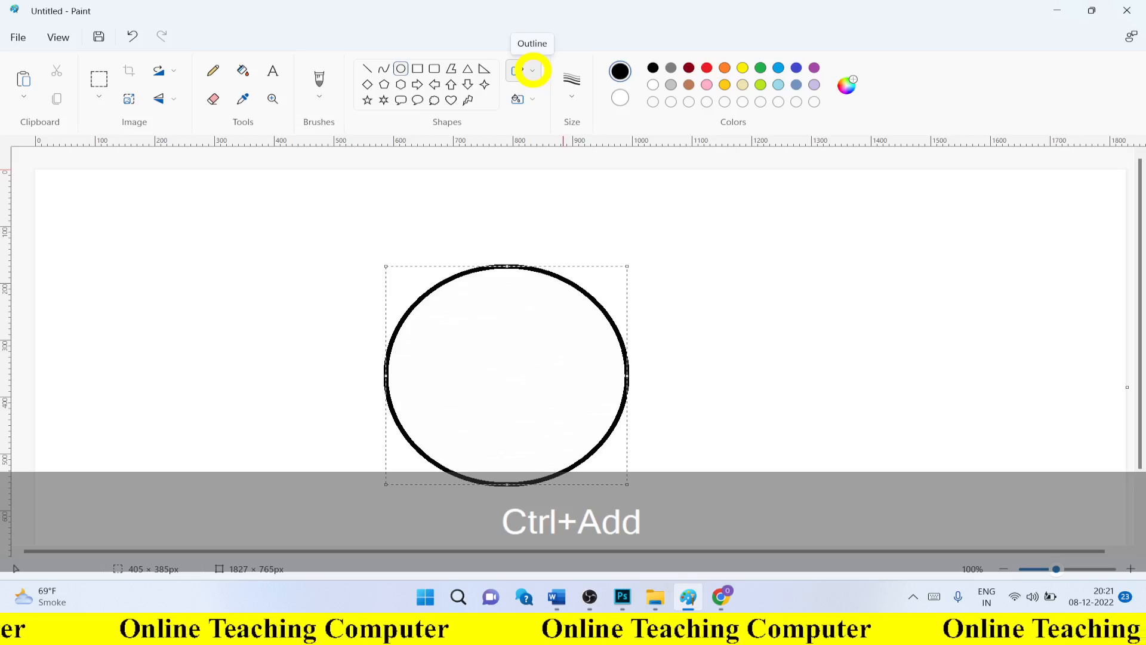
- Draw a small oval about 219 × 169 px in the canvas's upper-left area and greatly thicken its outline
left_click_drag(98, 231, 230, 328)
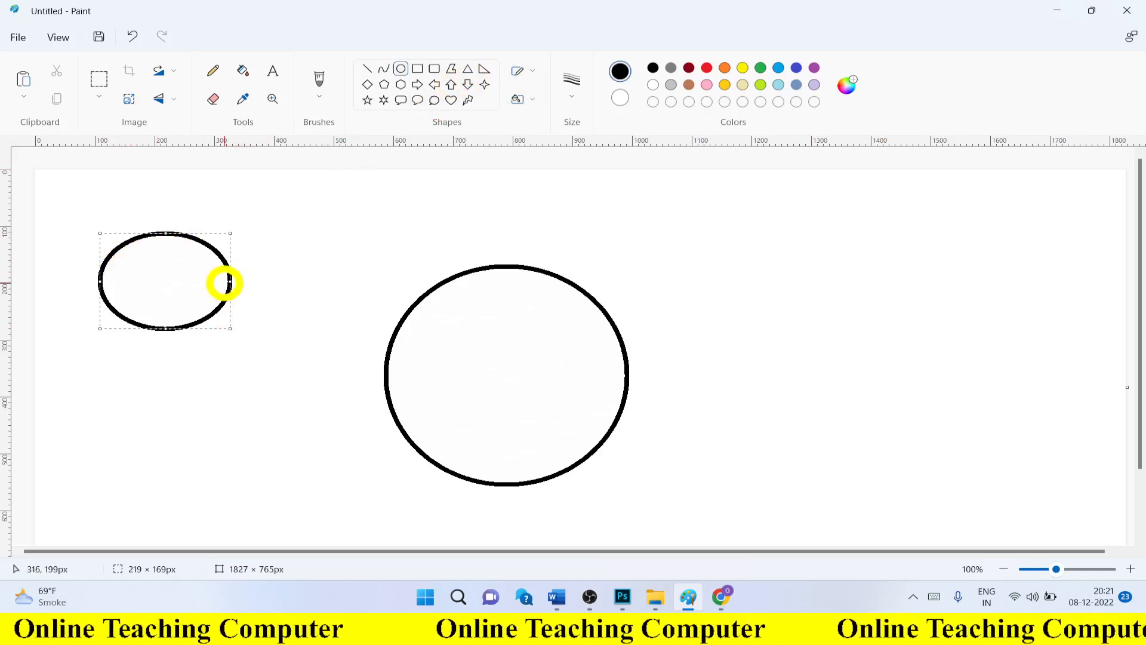
key("ctrl+KP_Add")
key("ctrl+KP_Add")
key("ctrl+KP_Add")
key("ctrl+KP_Add")
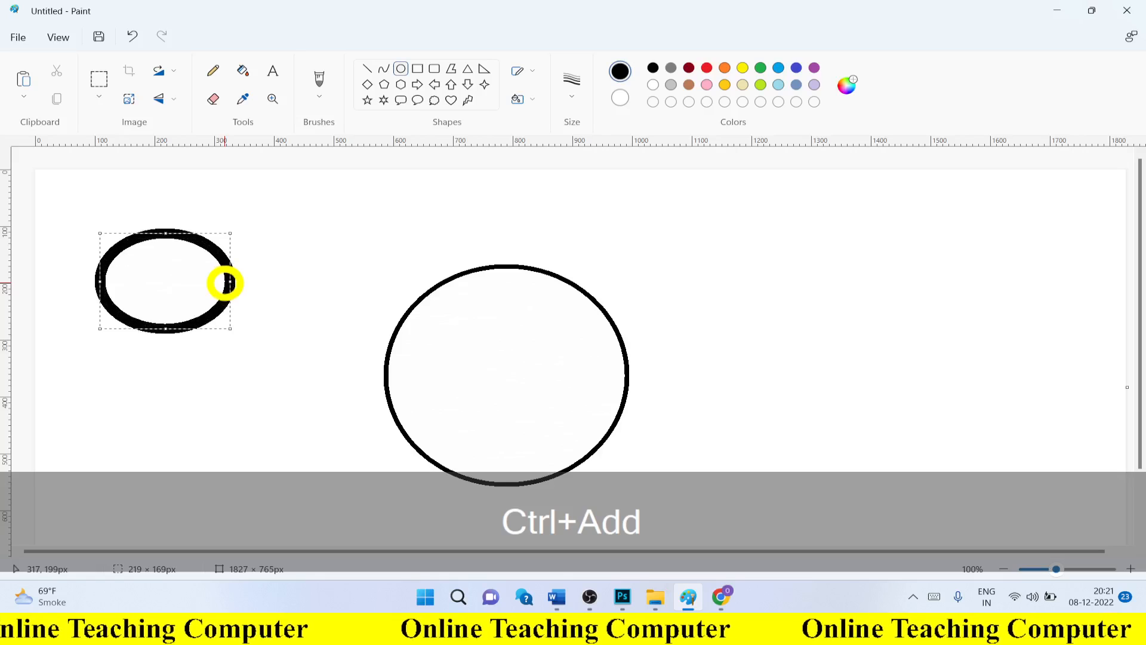
key("ctrl+KP_Add")
key("ctrl+KP_Add")
key("ctrl+KP_Add")
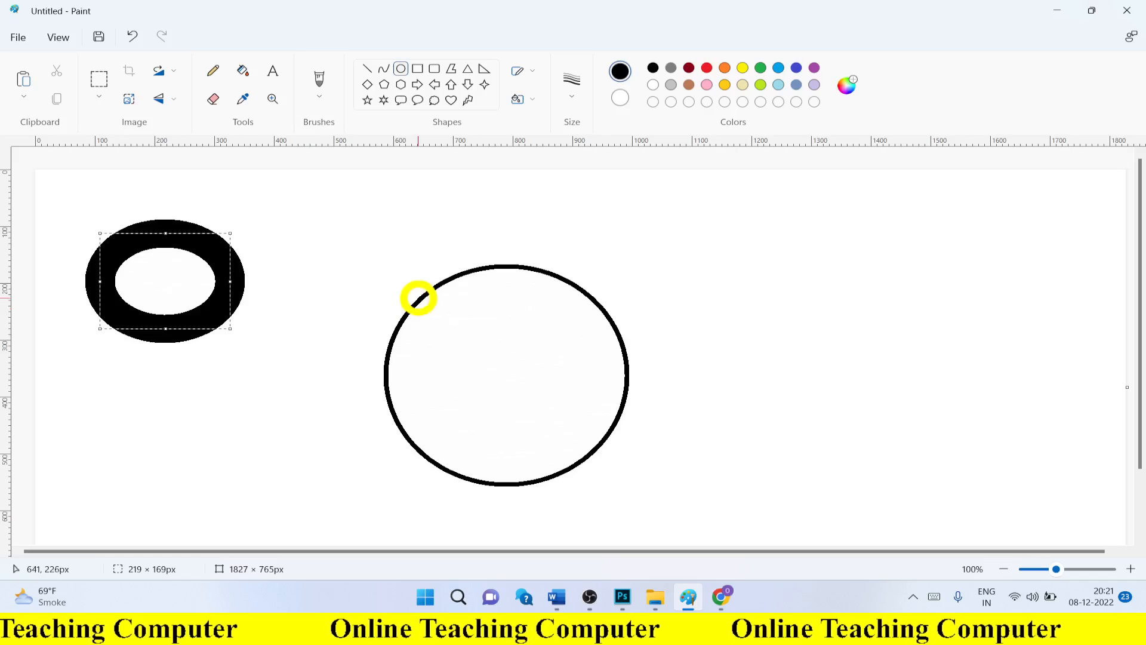
- Move the small thick-outlined oval to the lower-left corner of the canvas
left_click_drag(168, 287, 156, 253)
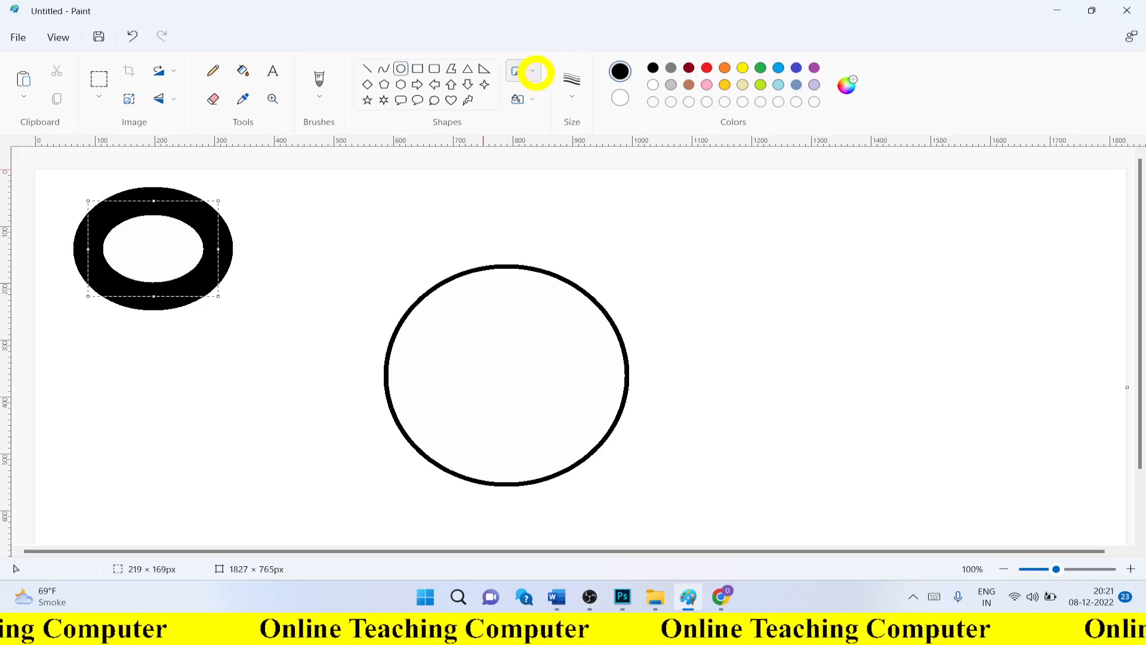
left_click(532, 72)
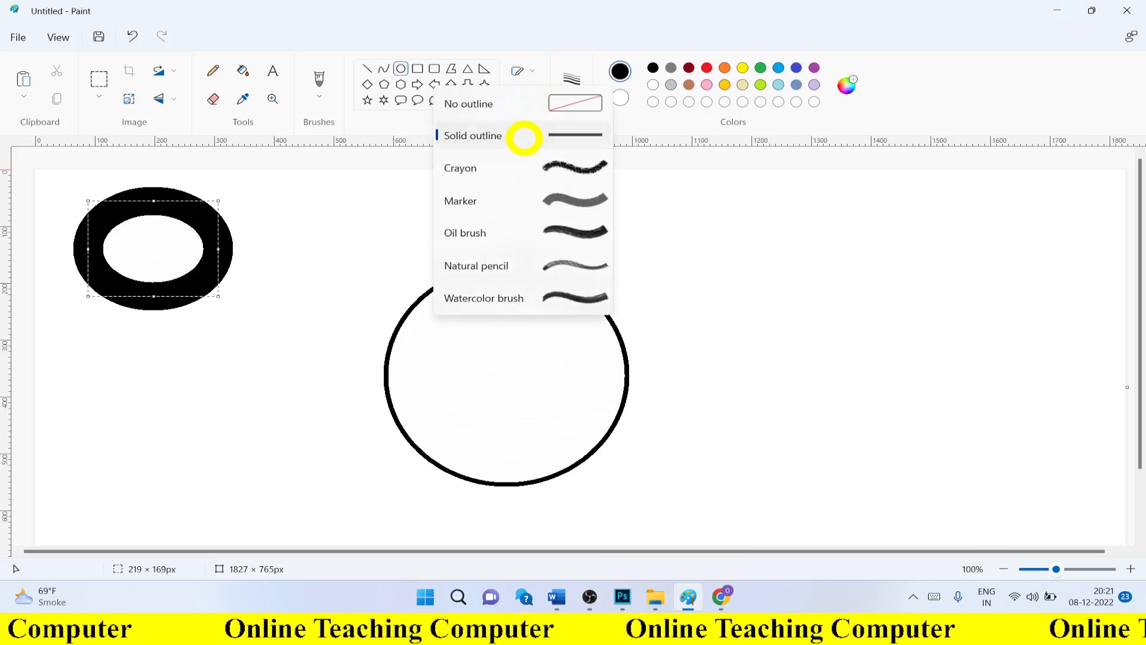
left_click(154, 269)
left_click_drag(154, 268, 131, 481)
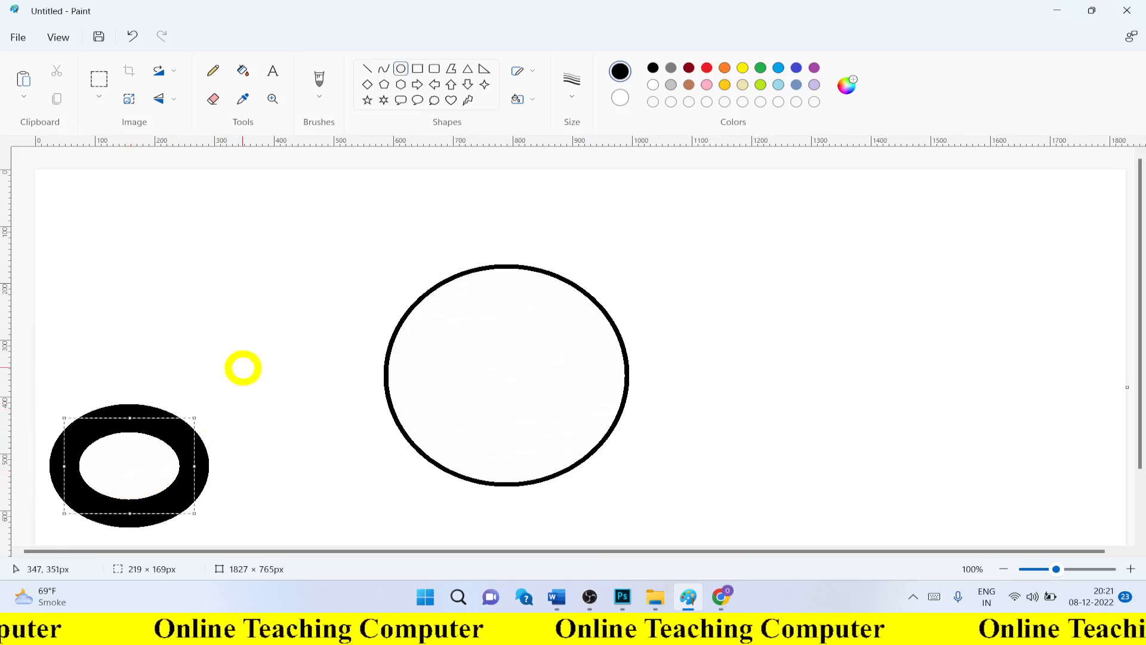
- Select the large oval in the middle of the canvas and delete it
left_click(98, 78)
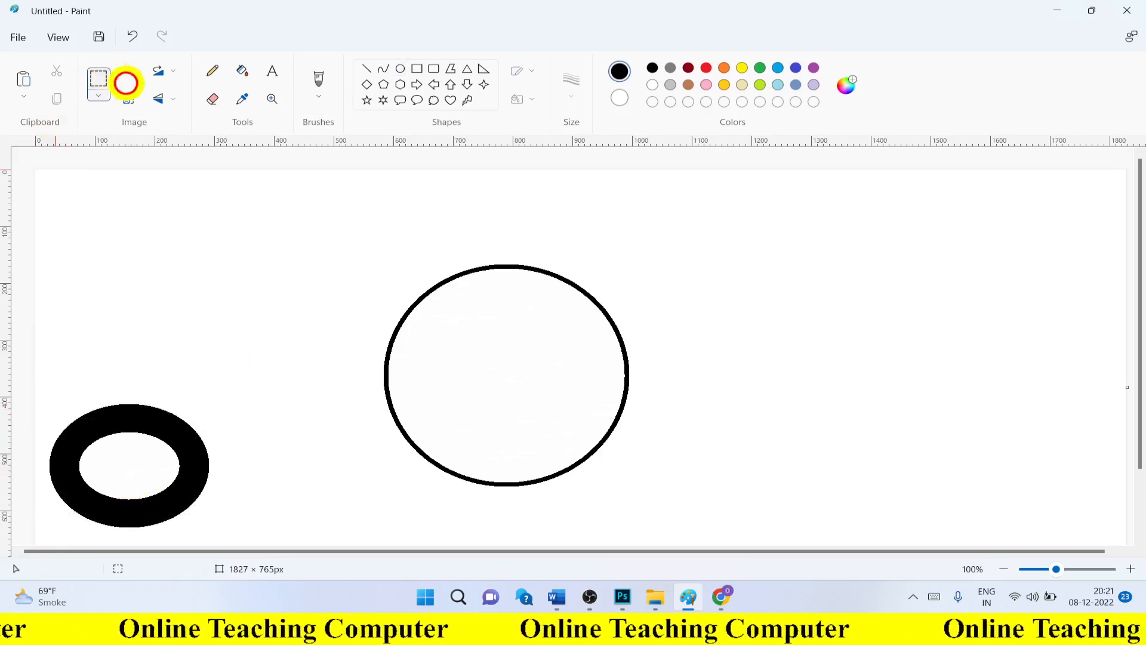
left_click_drag(365, 219, 650, 506)
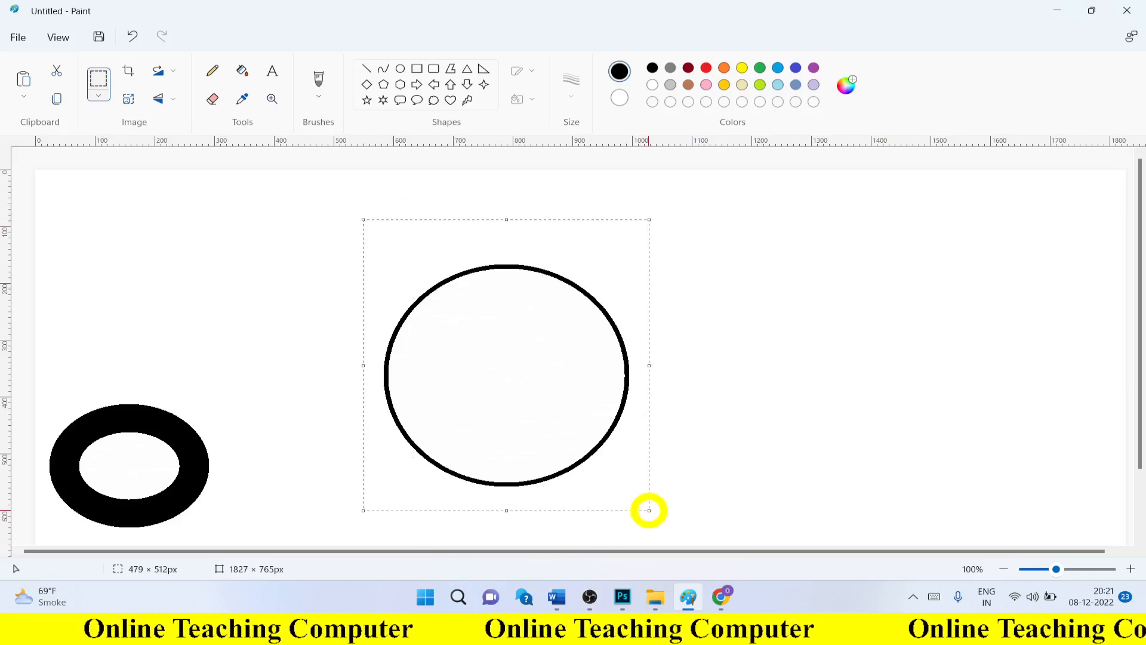
key("Delete")
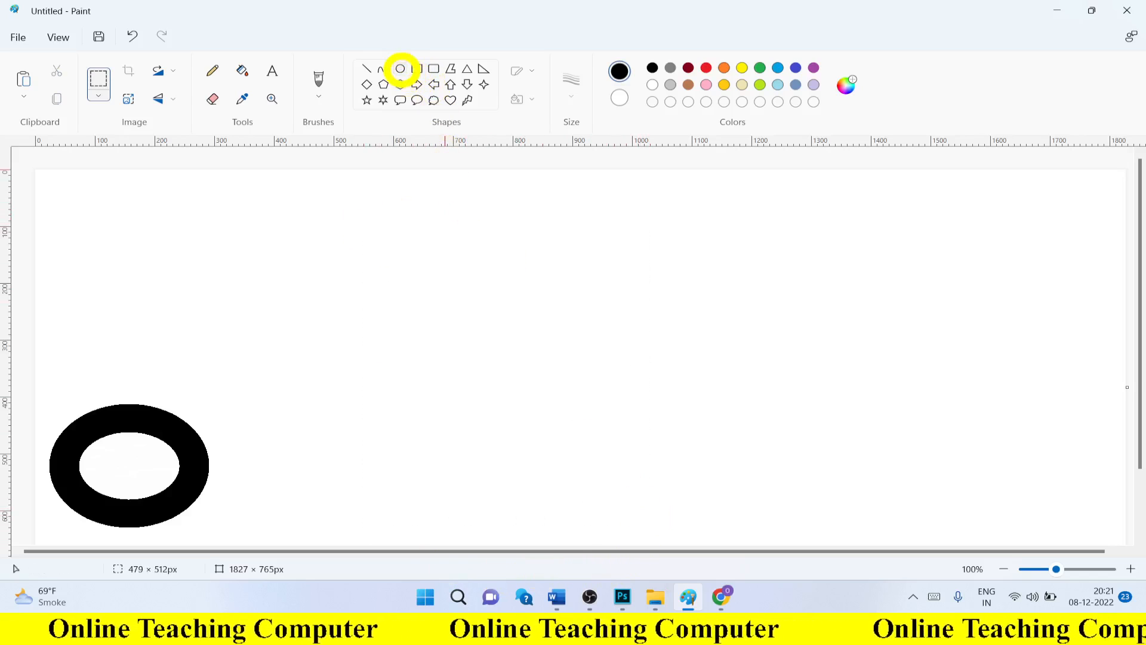
- Draw an oval with a Crayon outline just right of the solid black oval
left_click(400, 69)
left_click(529, 71)
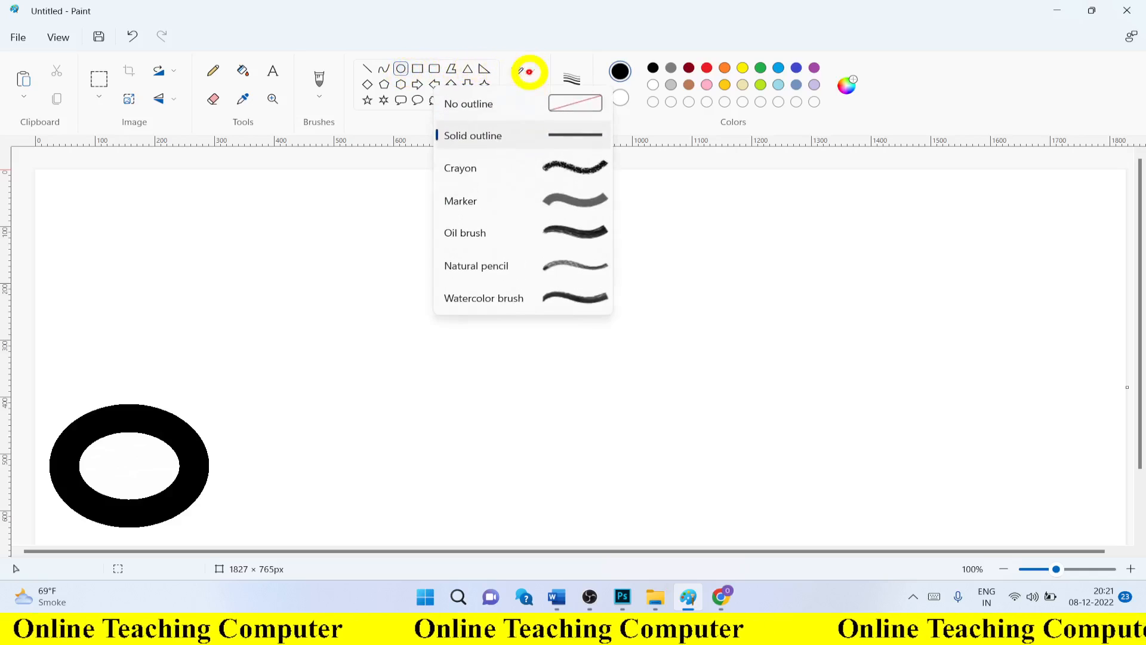
left_click(503, 170)
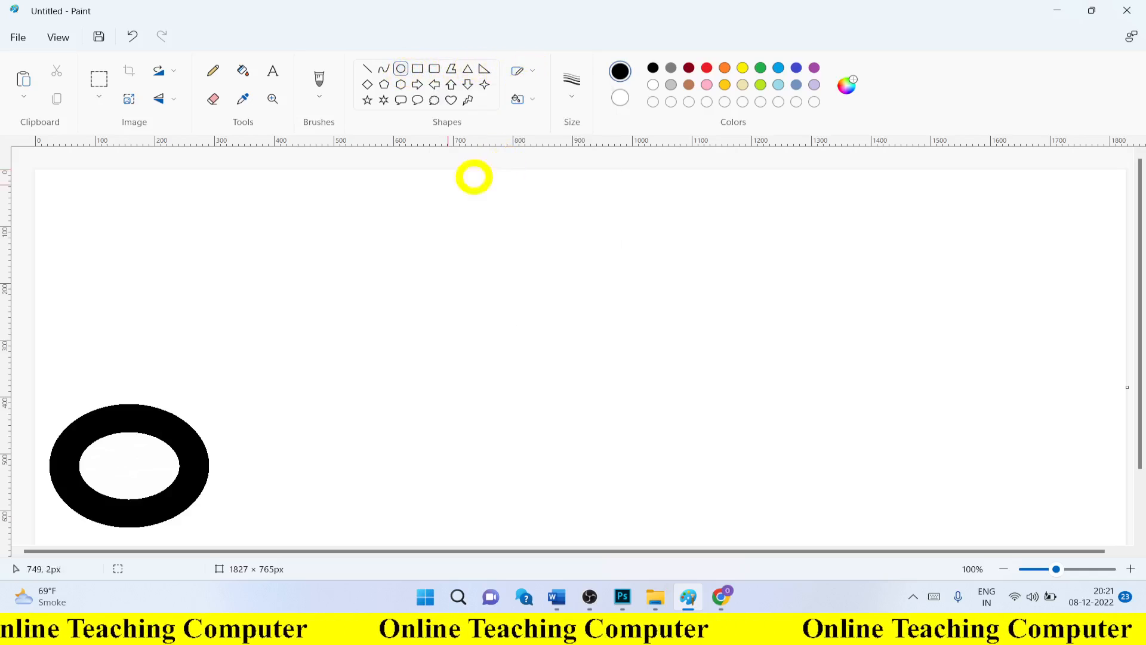
left_click_drag(249, 418, 390, 519)
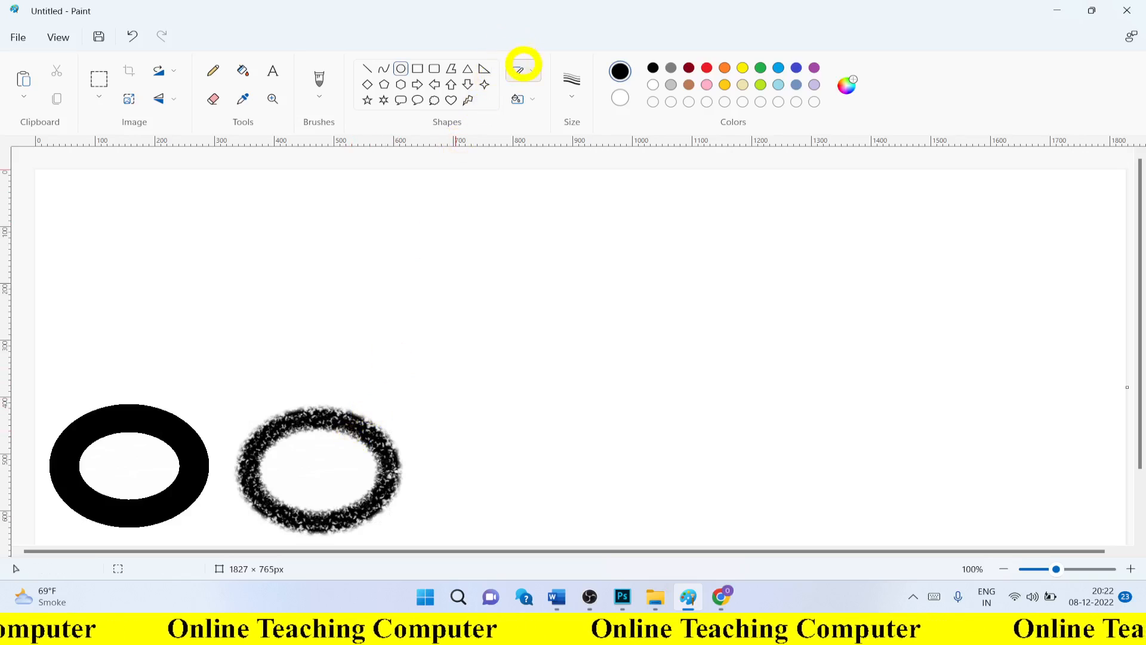
- Draw a Marker-outlined oval about 228 × 215 px right of the crayon oval, nudge it and slightly reduce its height
left_click(525, 70)
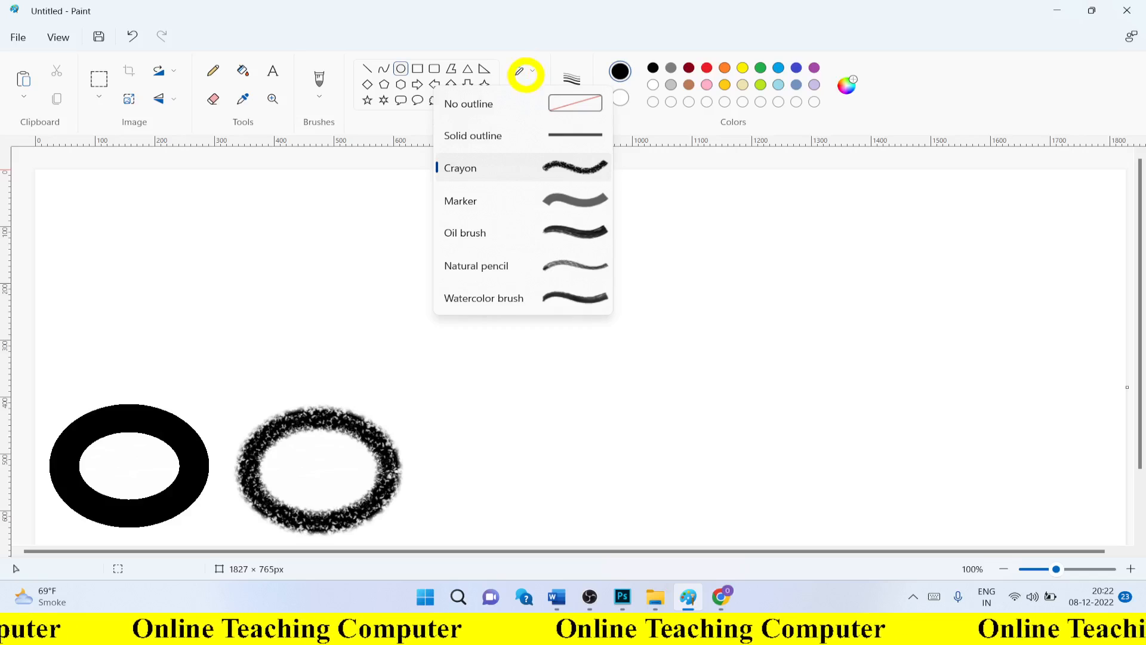
left_click(520, 201)
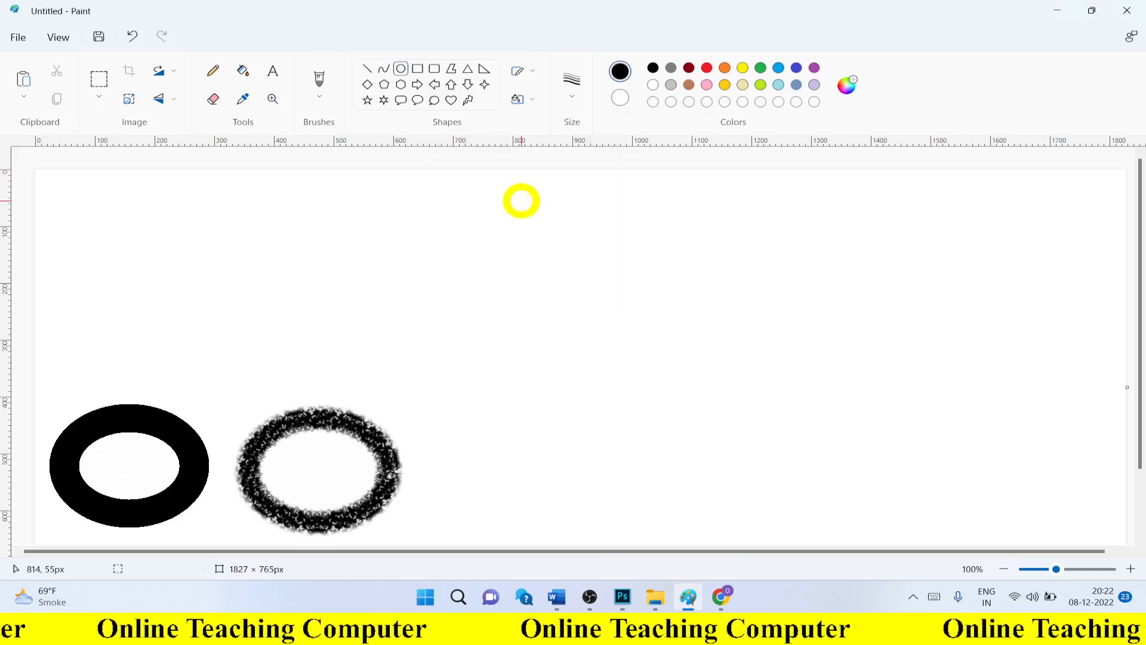
mouse_move(441, 407)
left_mouse_down()
mouse_move(511, 450)
mouse_move(597, 535)
mouse_move(575, 527)
left_mouse_up()
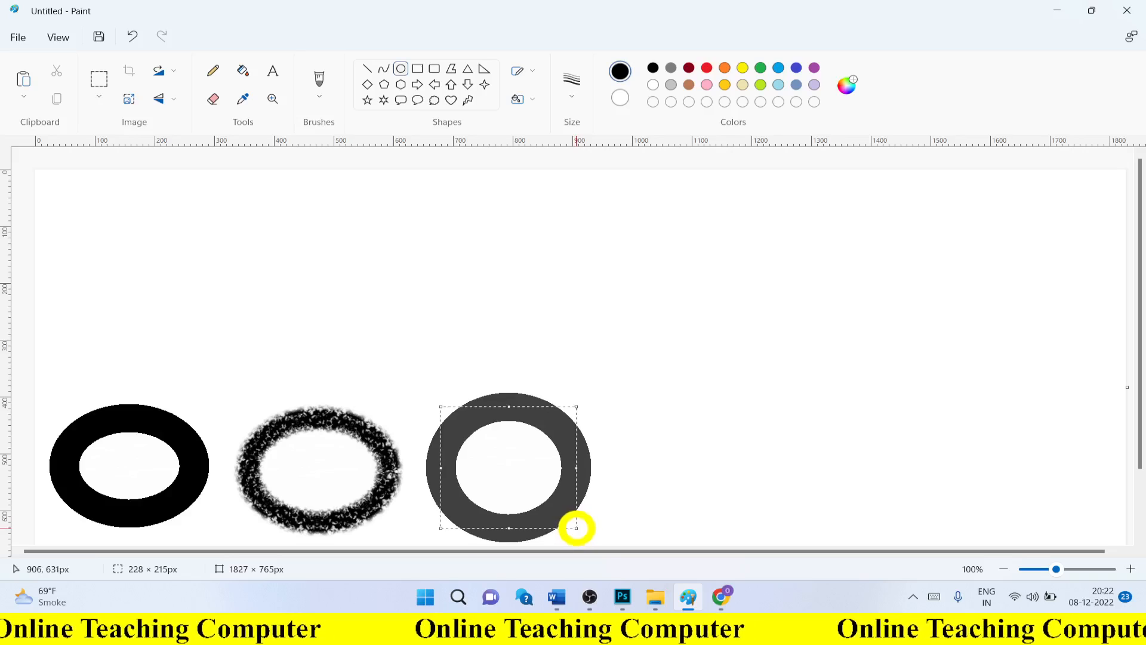
left_click_drag(531, 494, 535, 490)
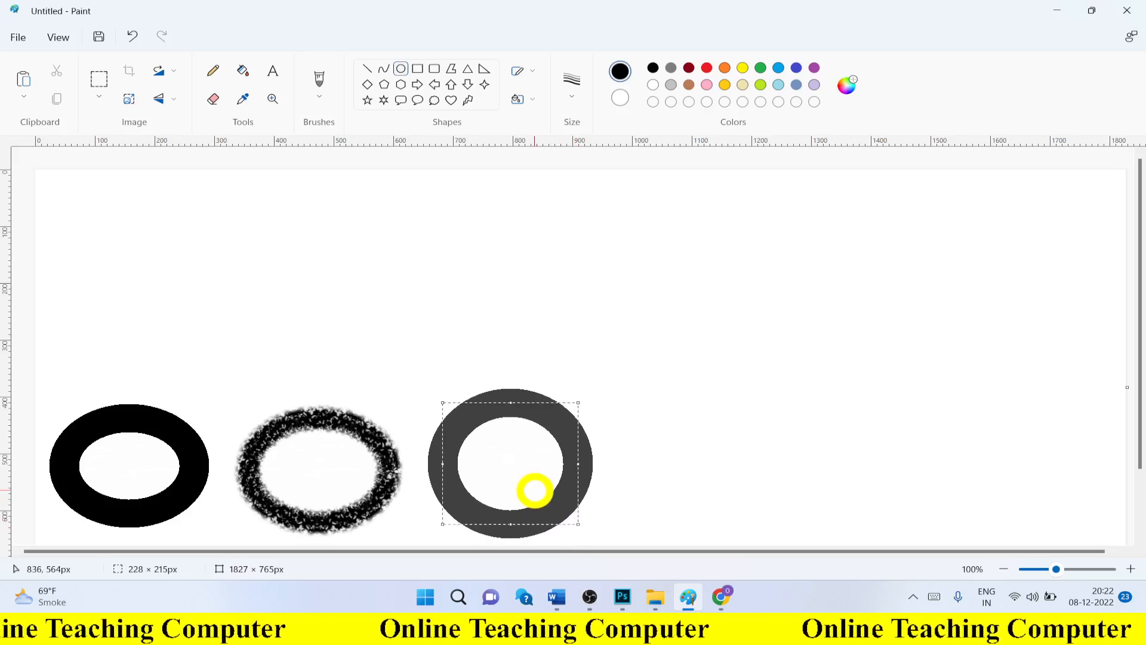
left_click_drag(514, 403, 515, 419)
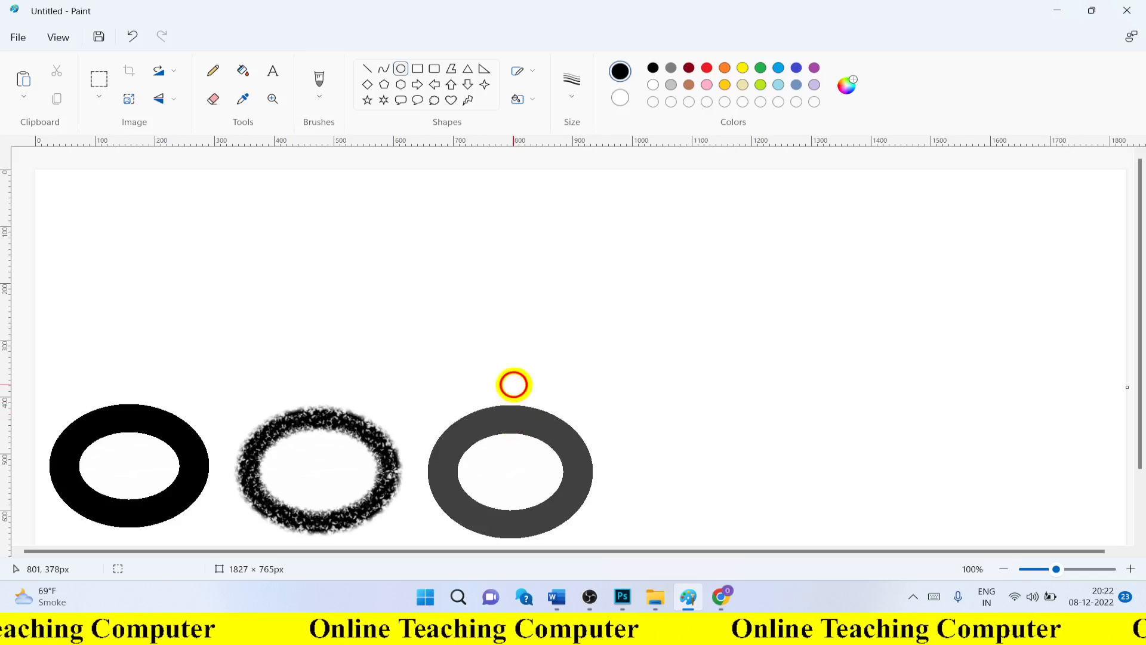
- Draw an oval with an Oil brush outline to the right of the marker oval
left_click(532, 71)
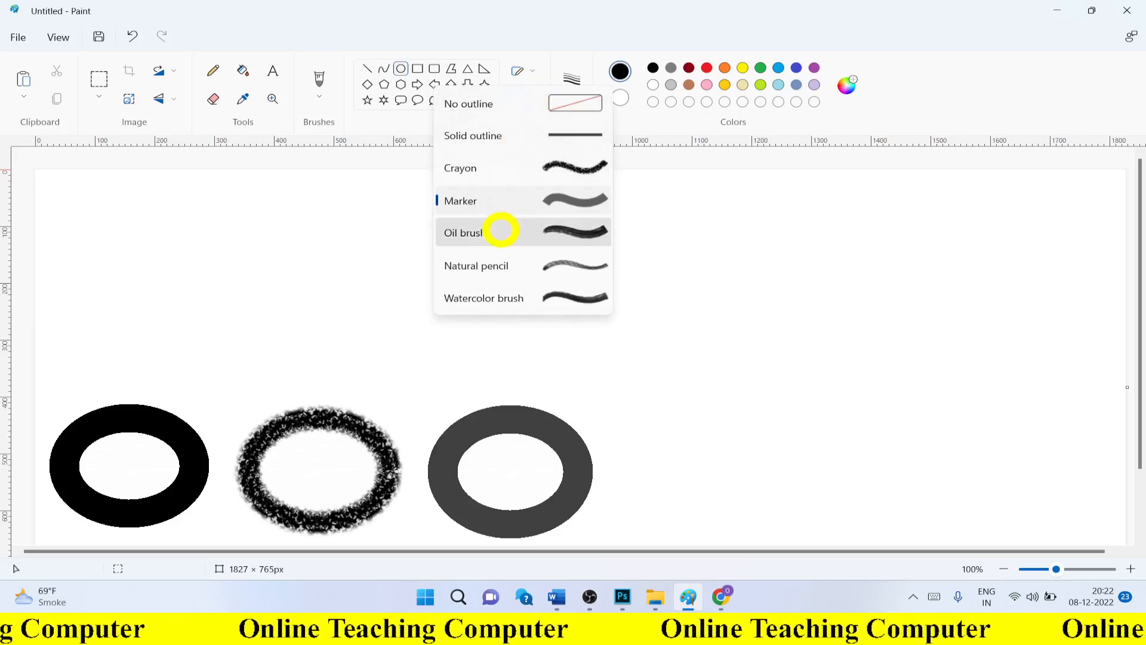
left_click(501, 231)
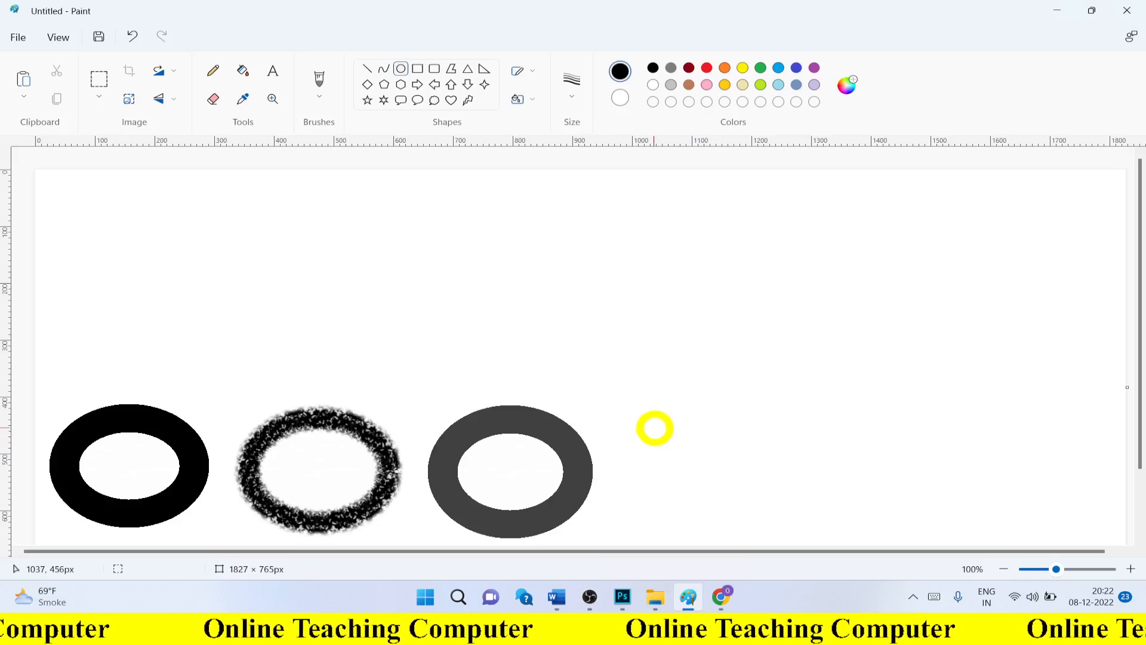
mouse_move(632, 420)
left_mouse_down()
mouse_move(777, 530)
mouse_move(776, 520)
mouse_move(750, 525)
left_mouse_up()
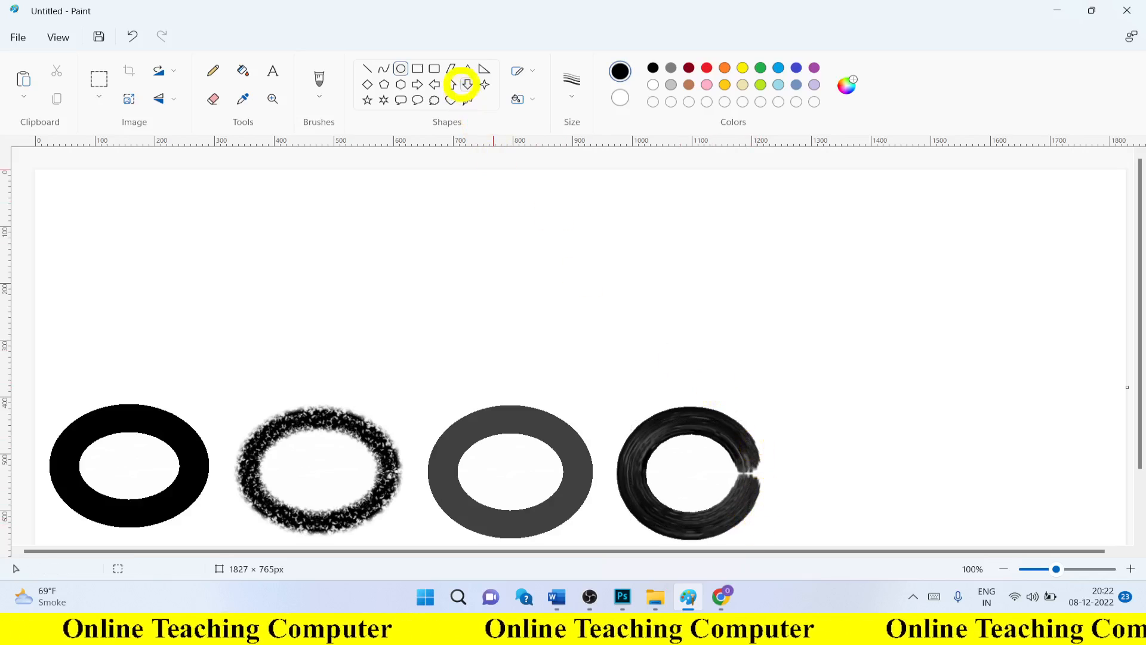
- Draw an oval about 190 × 180 px with a Natural pencil outline right of the oil brush oval
left_click(529, 70)
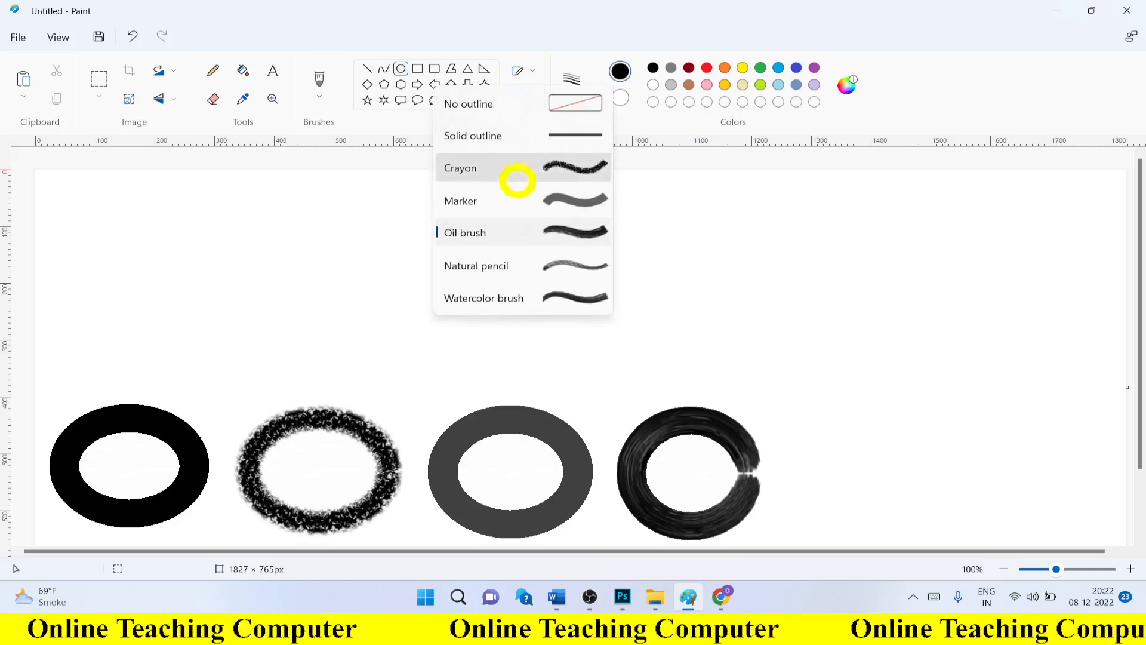
left_click(514, 266)
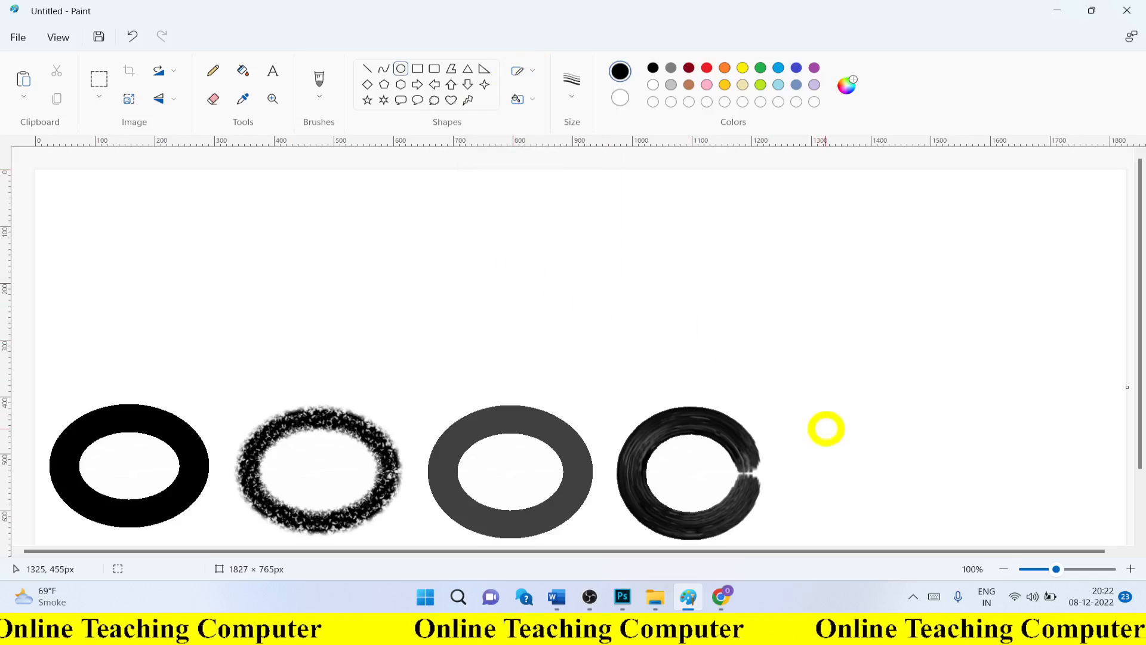
mouse_move(808, 419)
left_mouse_down()
mouse_move(946, 537)
mouse_move(936, 517)
mouse_move(921, 521)
left_mouse_up()
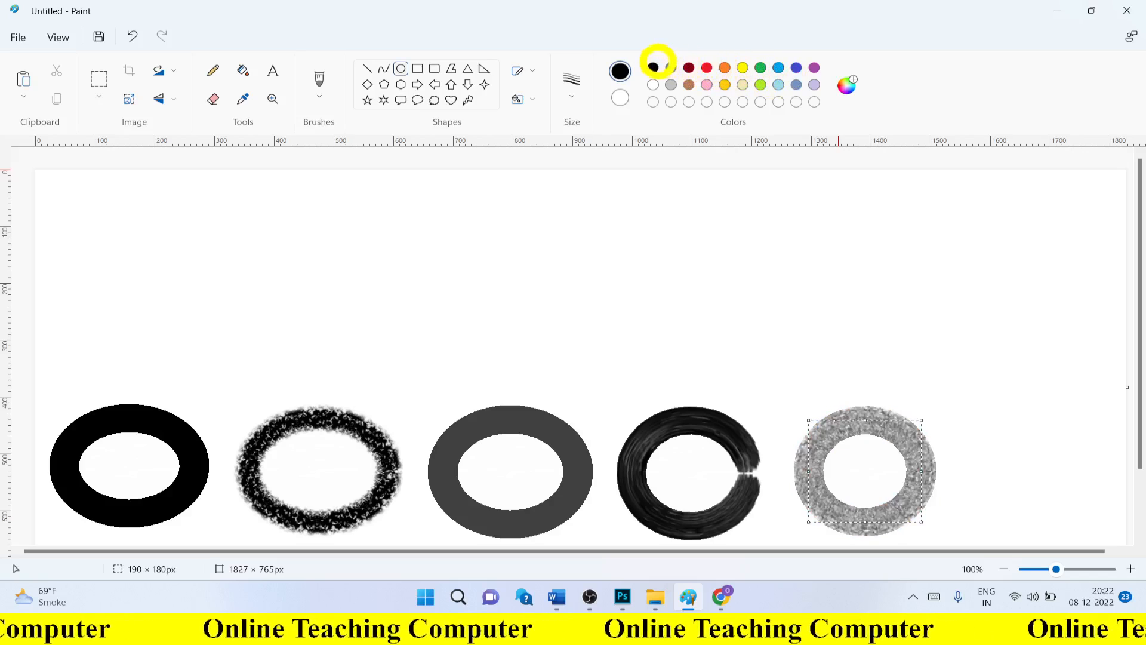
left_click(752, 380)
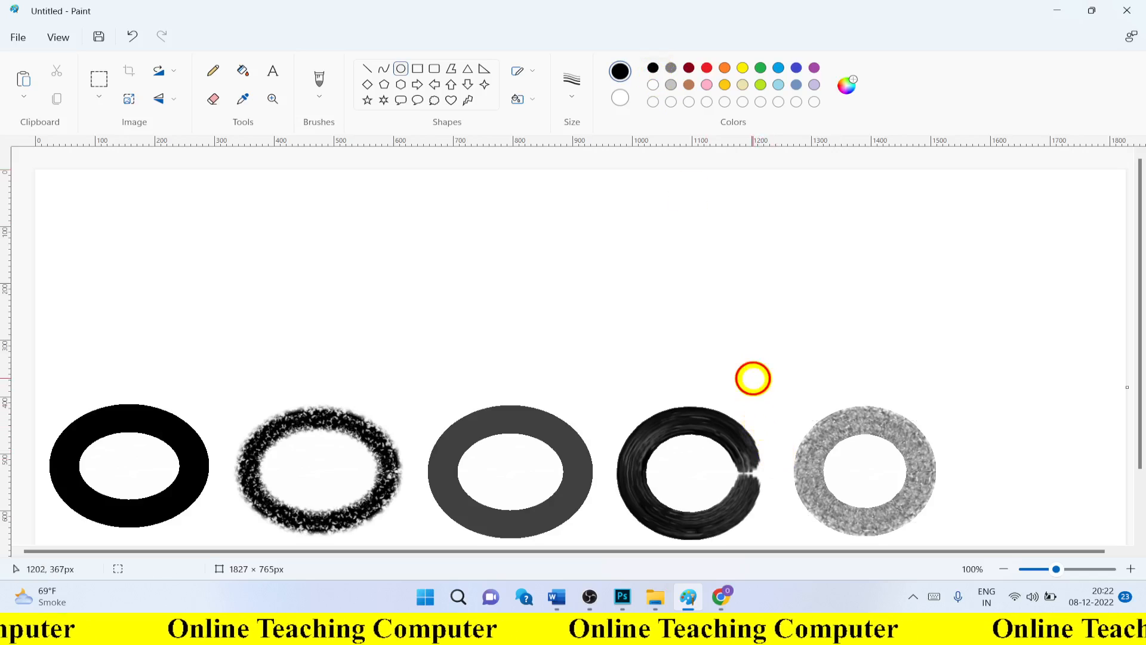
- Draw an oval about 230 × 191 px with a Watercolor brush outline right of the natural pencil oval
left_click(531, 77)
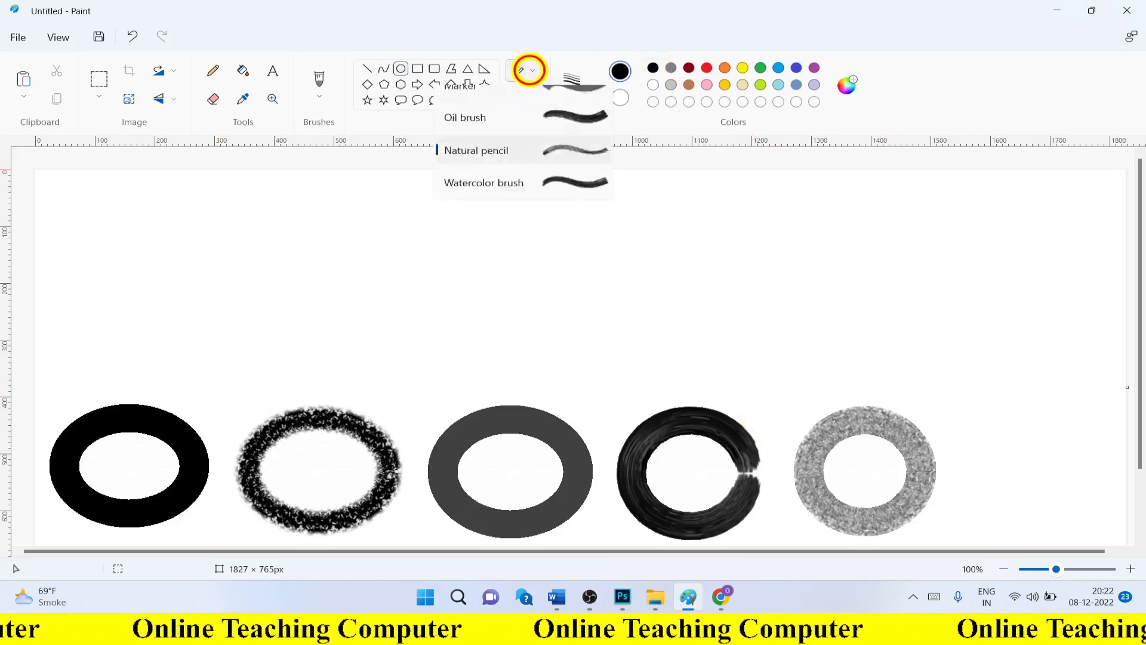
left_click(473, 298)
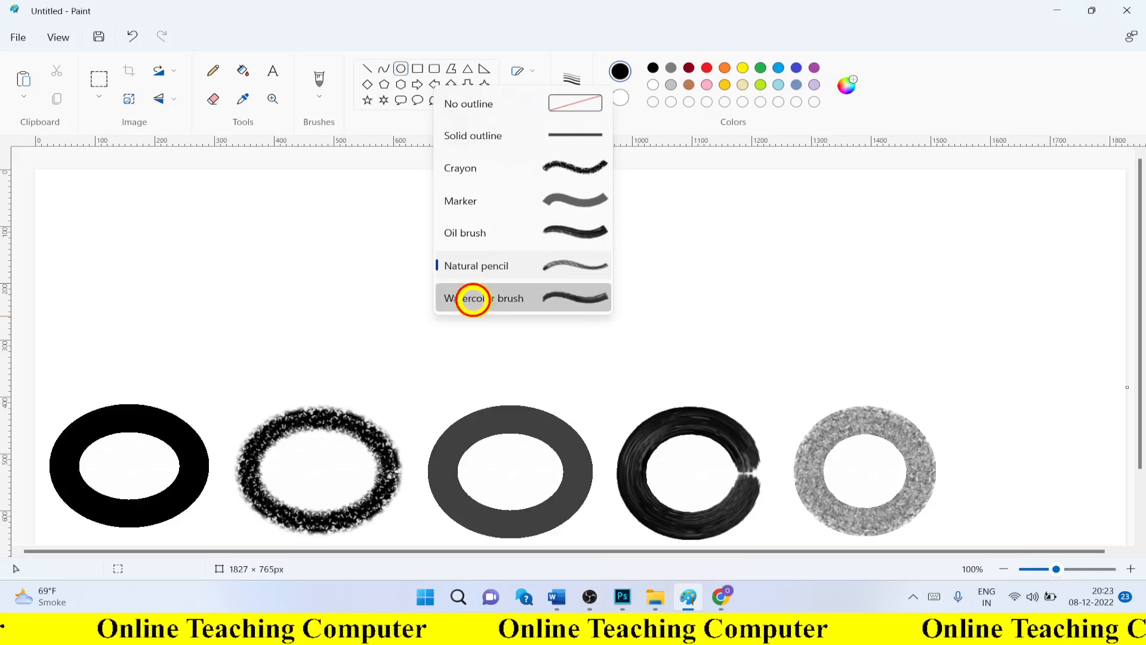
left_click_drag(951, 405, 1088, 513)
mouse_move(1029, 485)
left_mouse_down()
mouse_move(1045, 505)
mouse_move(1036, 501)
left_mouse_up()
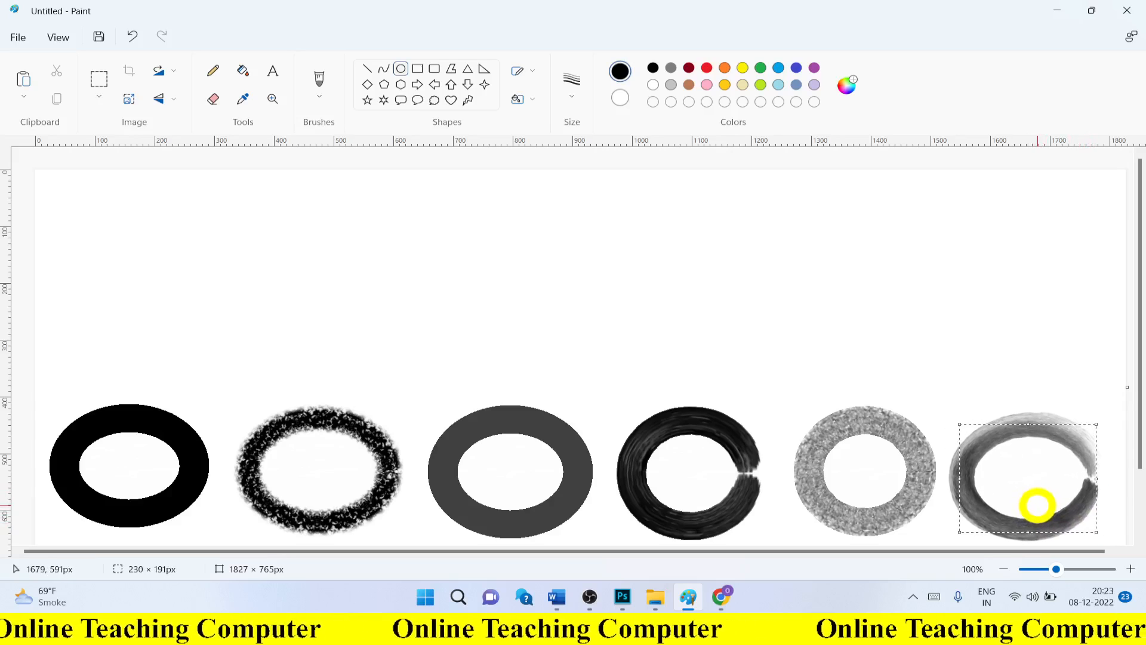
left_click(941, 360)
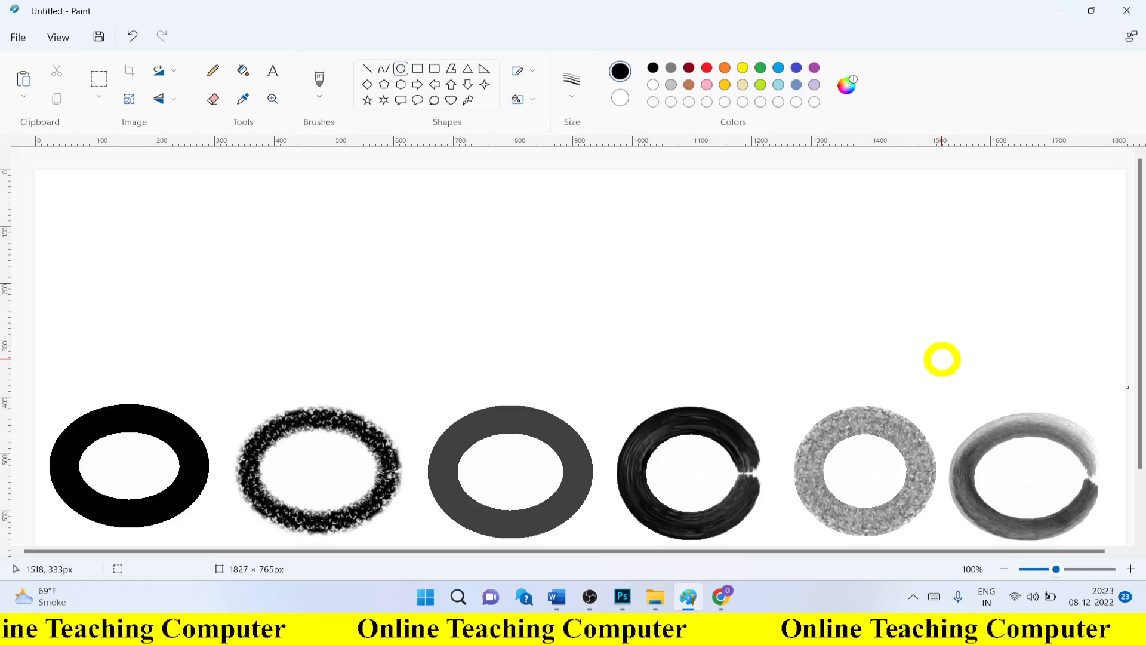
key("ctrl+KP_Add")
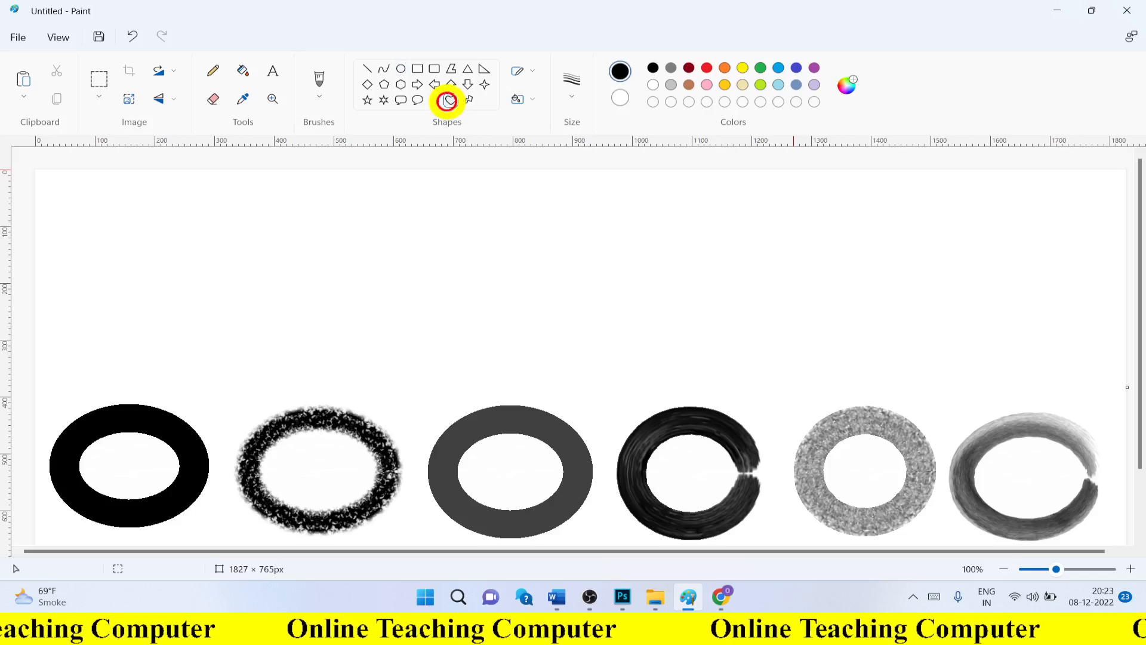
- Choose the heart shape in red and try drawing a heart about 114 × 81 px with no outline above the solid black oval
left_click(447, 100)
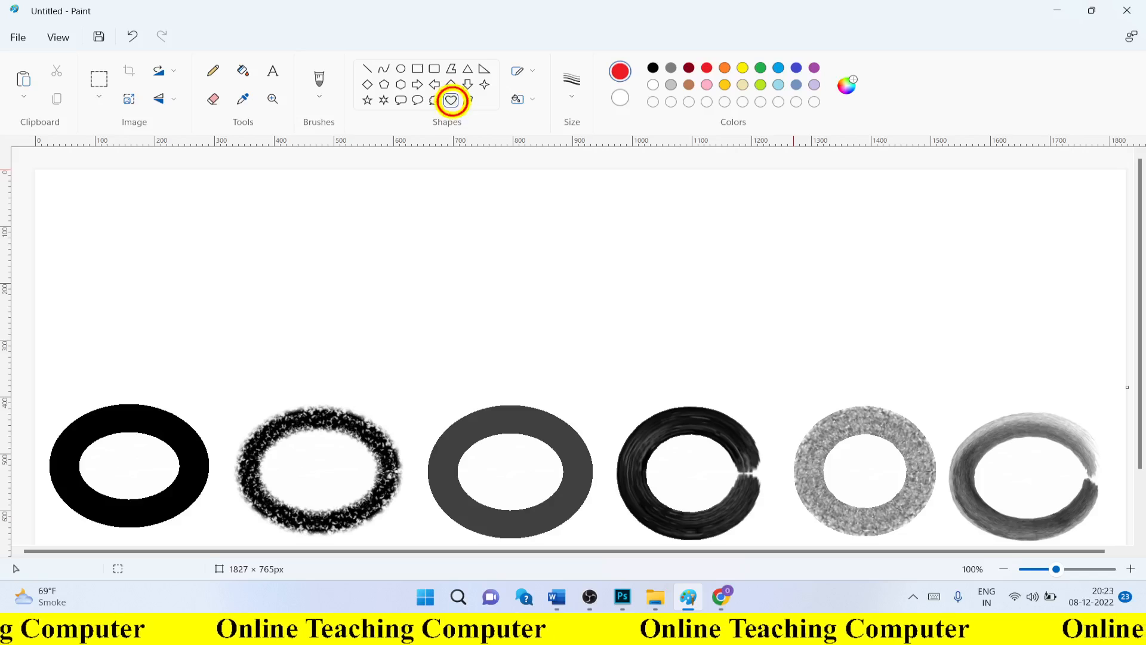
left_click(532, 71)
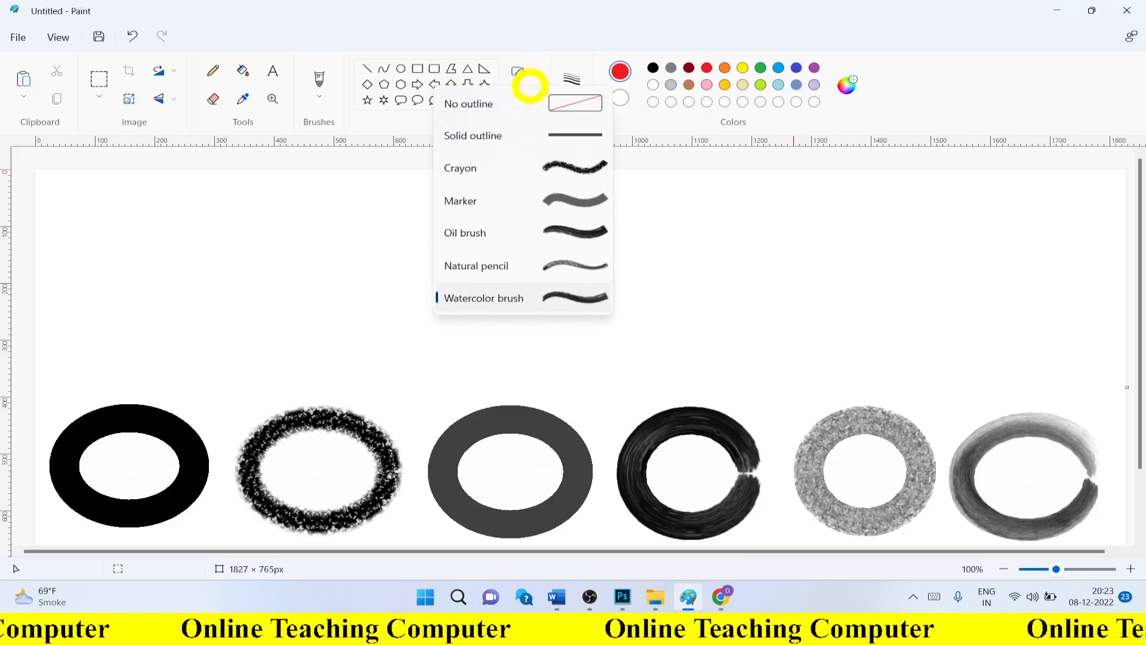
left_click(519, 104)
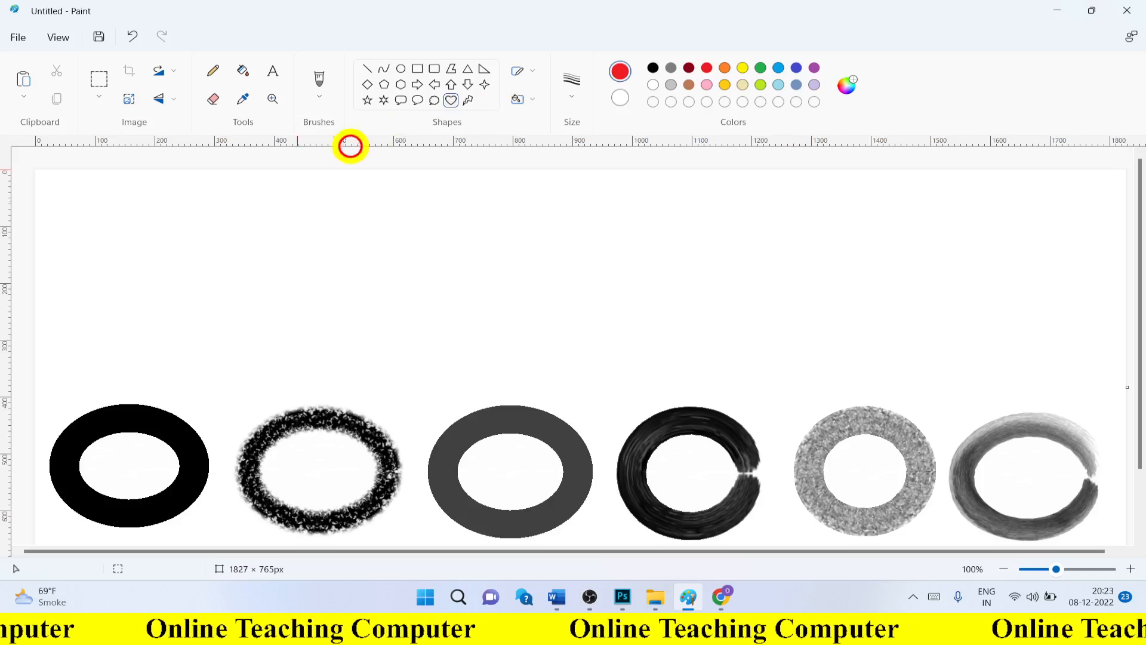
left_click_drag(60, 265, 128, 311)
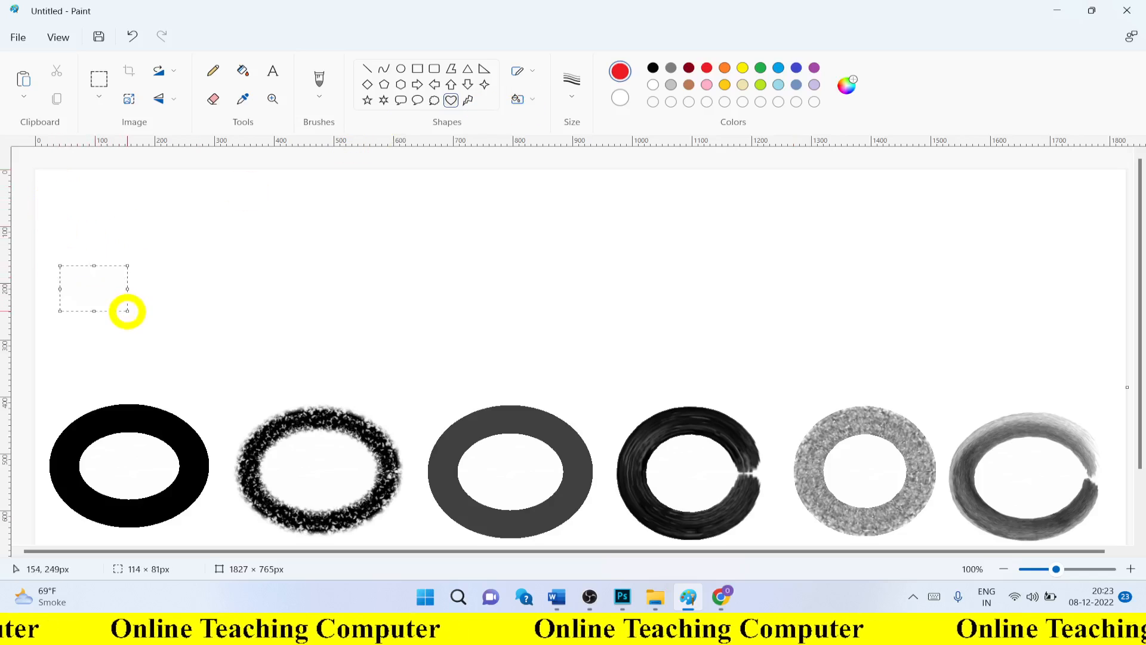
- Replace the outline-less heart with a solid-outlined red heart about 230 × 184 px above the solid black oval
left_click(530, 72)
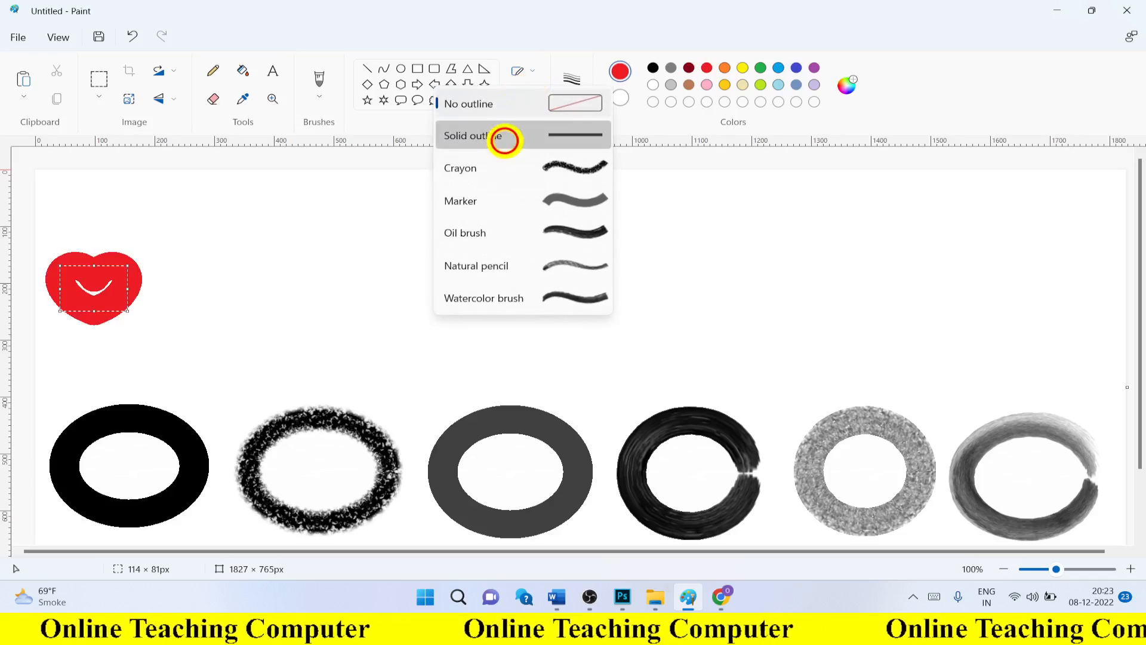
left_click(505, 137)
key("ctrl+z")
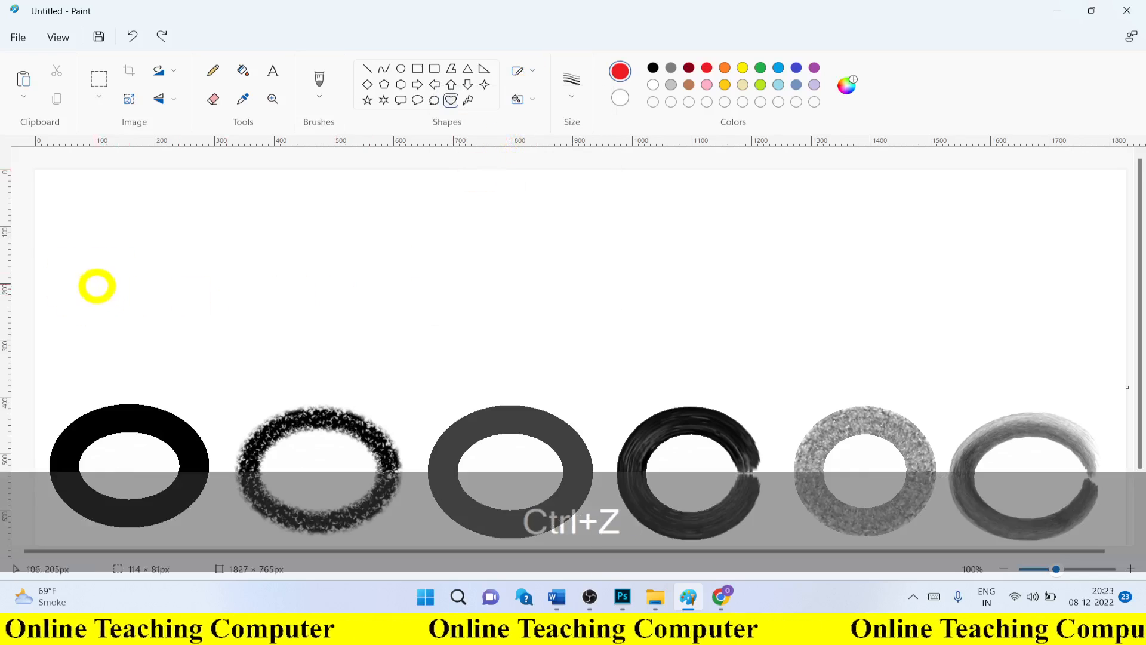
left_click_drag(77, 269, 215, 375)
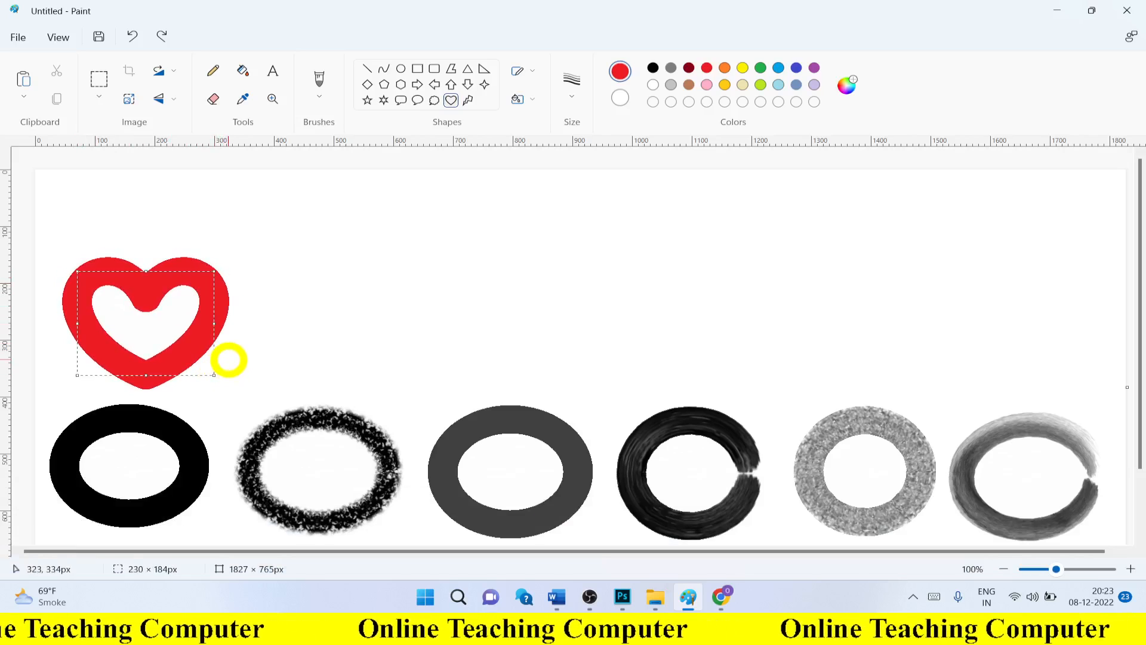
- Thin the red heart's outline considerably and thicken it back slightly
key("ctrl+KP_Subtract")
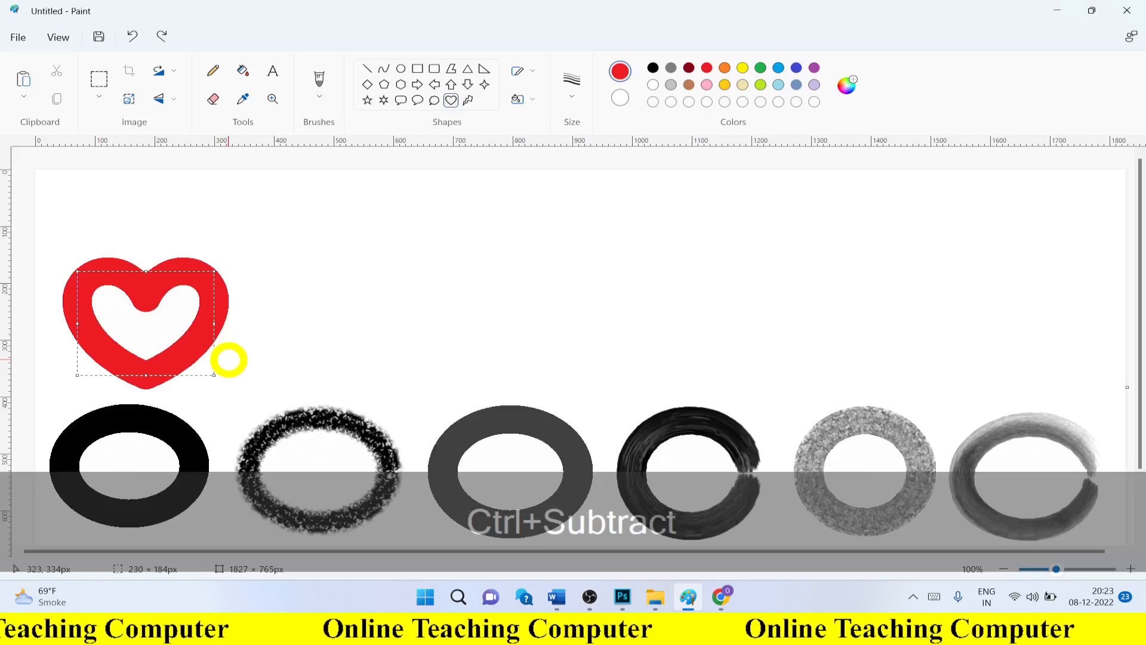
key("ctrl+KP_Subtract")
key("ctrl+KP_Subtract")
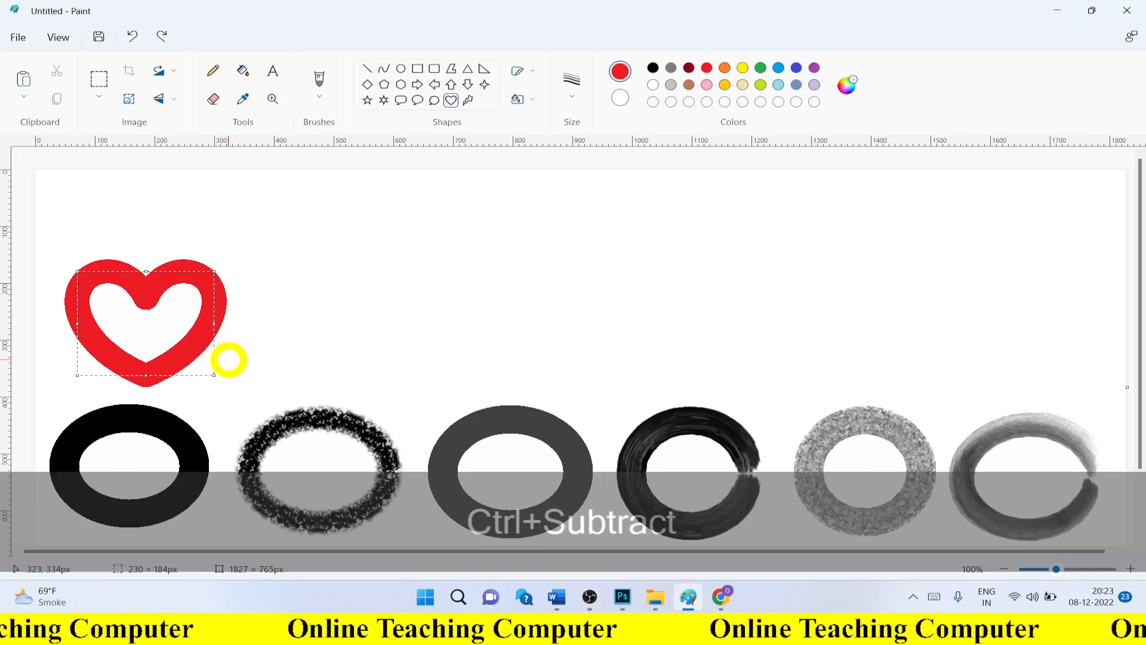
key("ctrl+KP_Subtract")
key("ctrl+KP_Subtract")
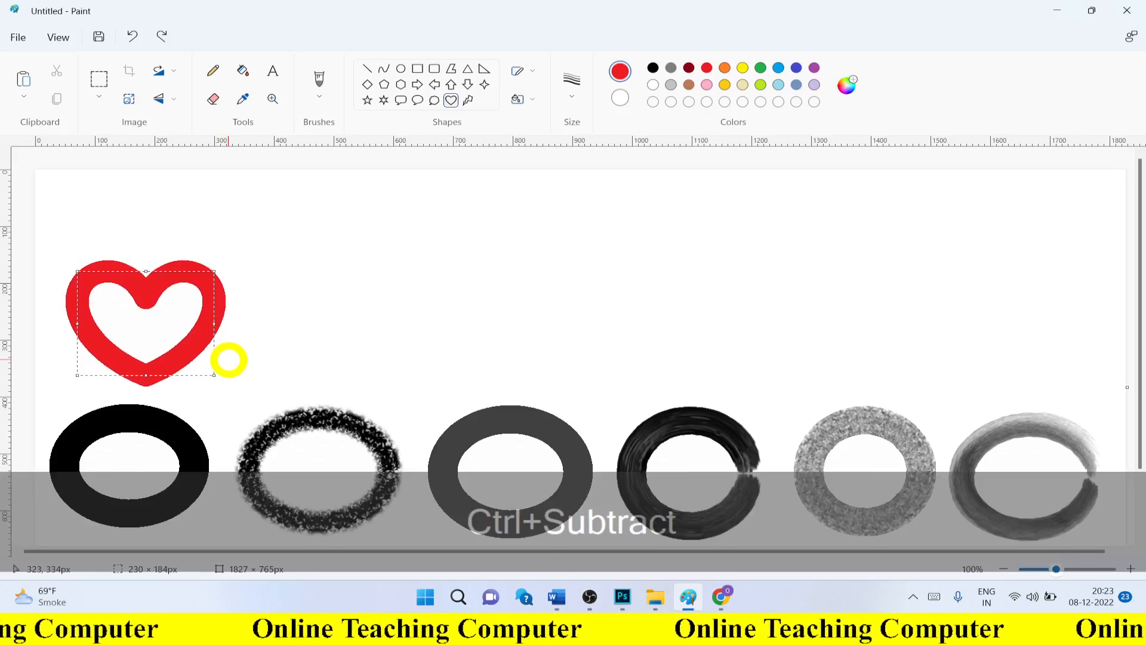
key("ctrl+KP_Subtract")
key("ctrl+KP_Subtract")
key("ctrl+KP_Subtract")
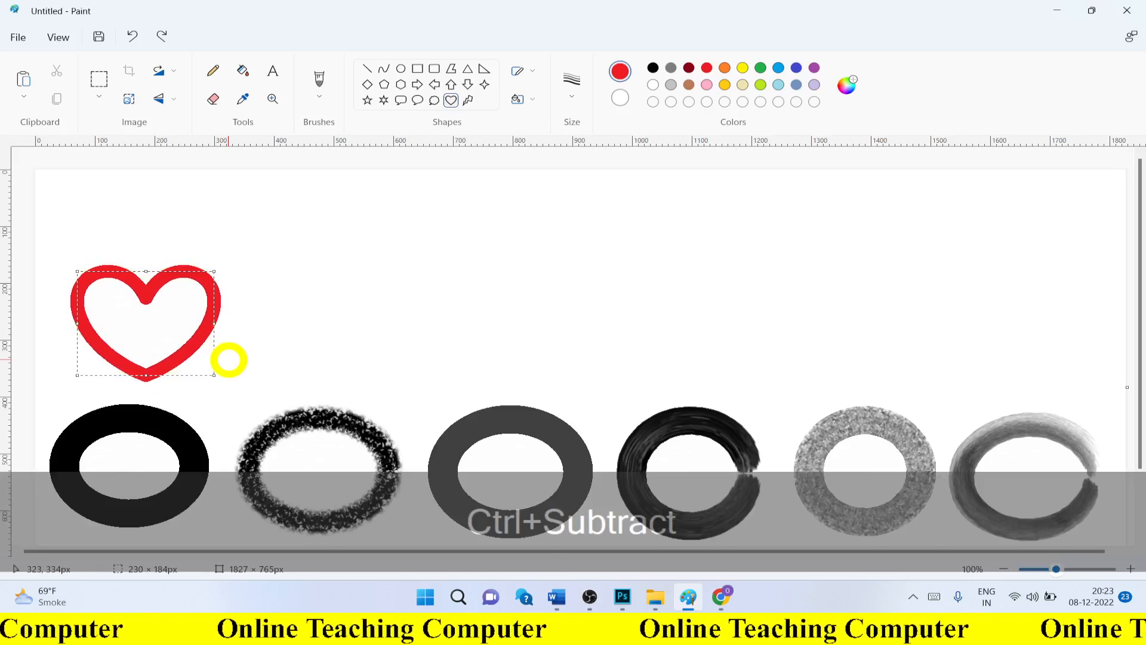
key("ctrl+KP_Add")
key("ctrl+KP_Add")
key("ctrl+KP_Add")
key("ctrl+KP_Add")
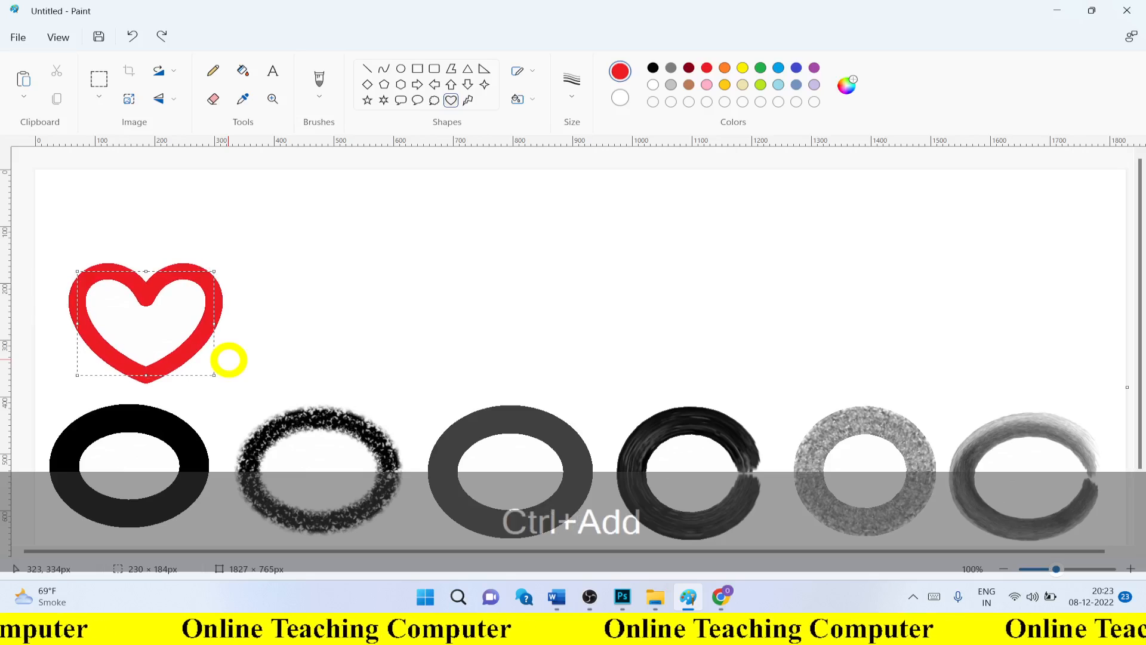
- Shrink the red heart to about 182 × 142 px and move it down and left, close above the solid black oval
left_click_drag(77, 272, 108, 289)
left_click_drag(153, 345, 89, 358)
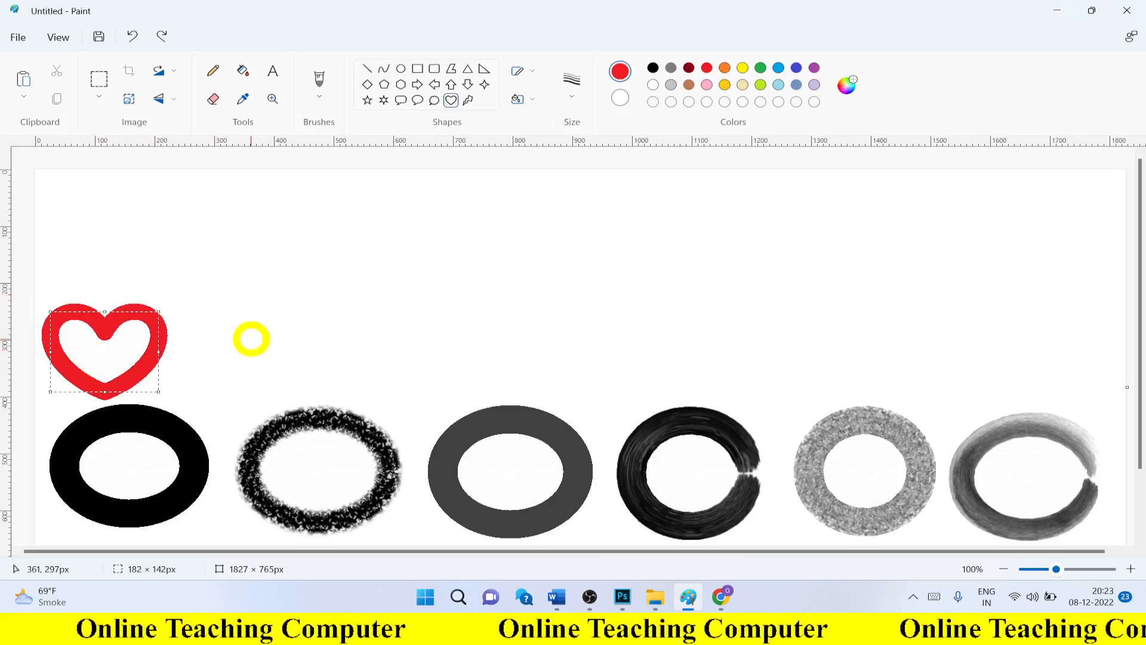
- Draw a red heart with a Crayon outline just right of the solid red heart
left_click(531, 70)
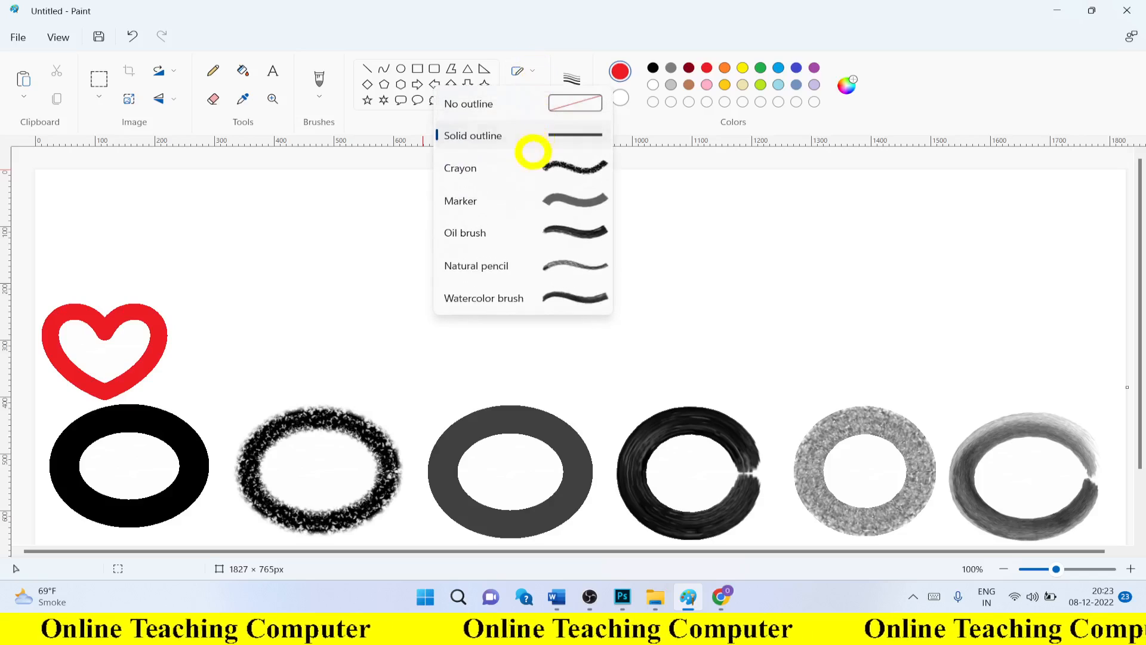
left_click(530, 167)
left_click_drag(187, 308, 245, 373)
left_click(399, 277)
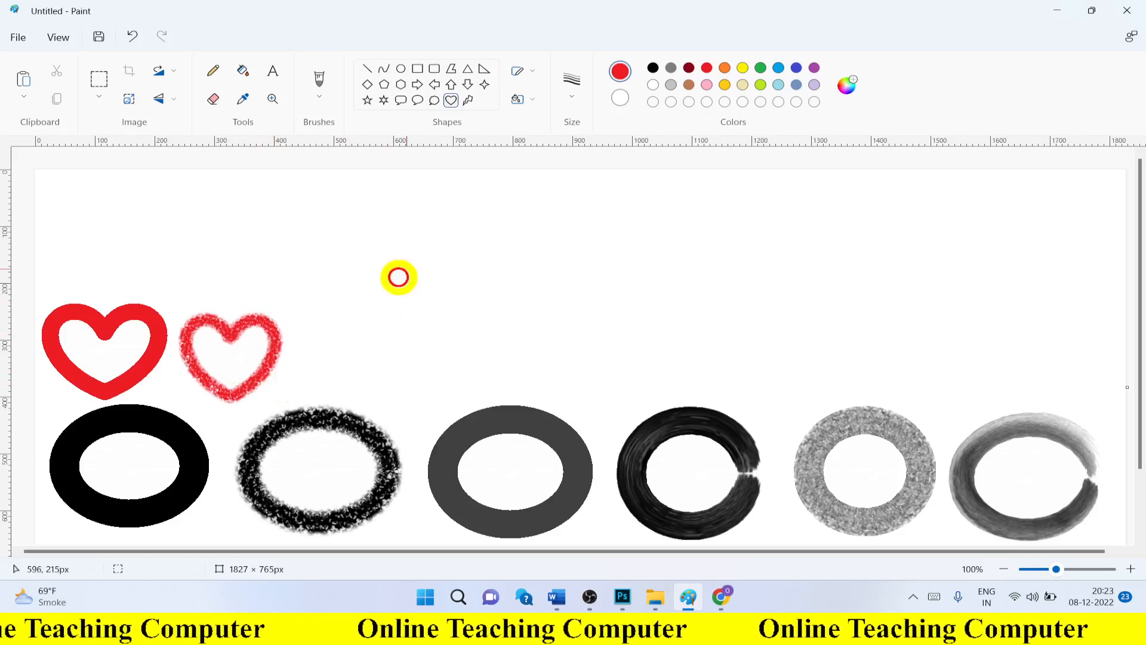
- Draw a red heart with a Marker outline to the right of the crayon heart
left_click(517, 71)
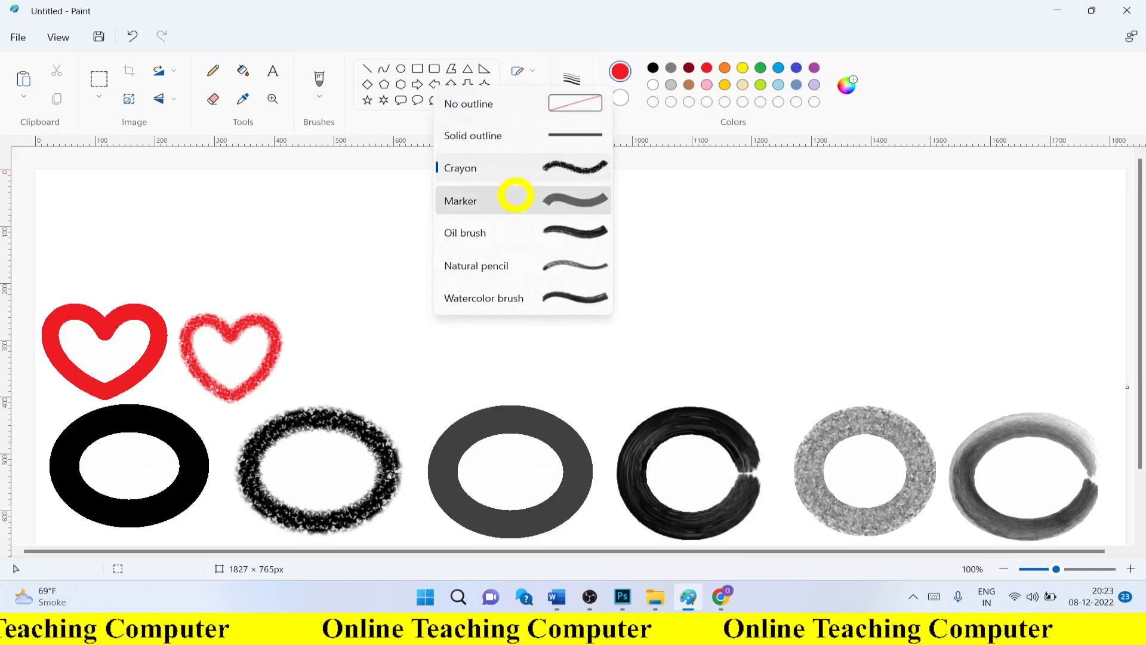
left_click(515, 200)
left_click_drag(319, 321, 404, 392)
left_click(468, 223)
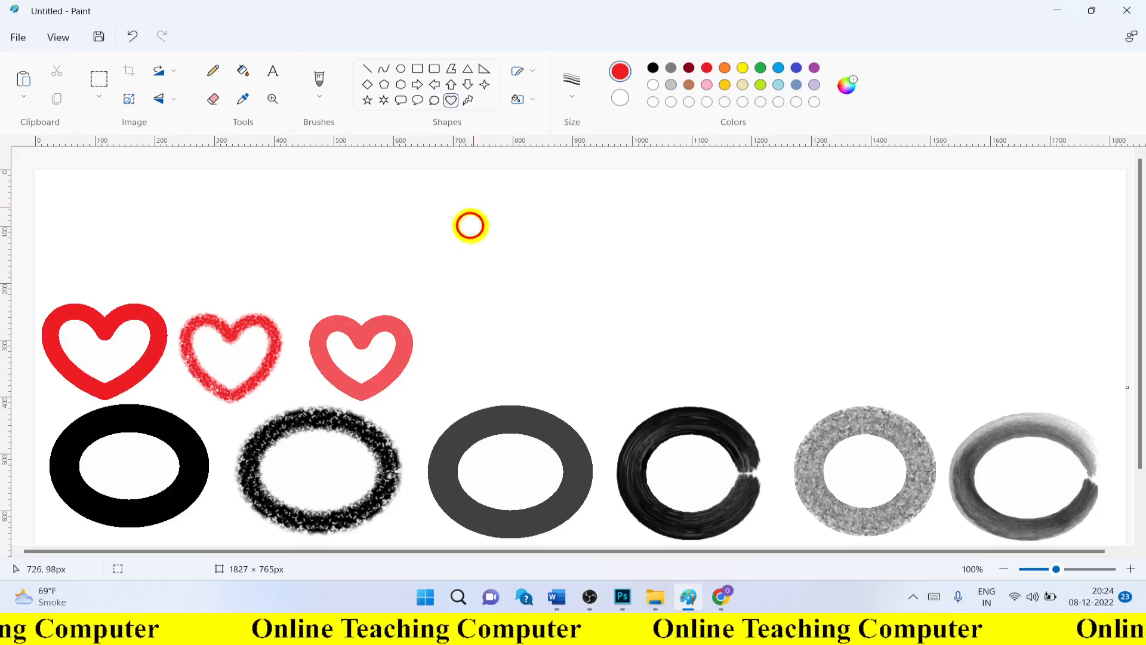
- Draw a red heart with an Oil brush outline to the right of the marker heart
left_click(534, 70)
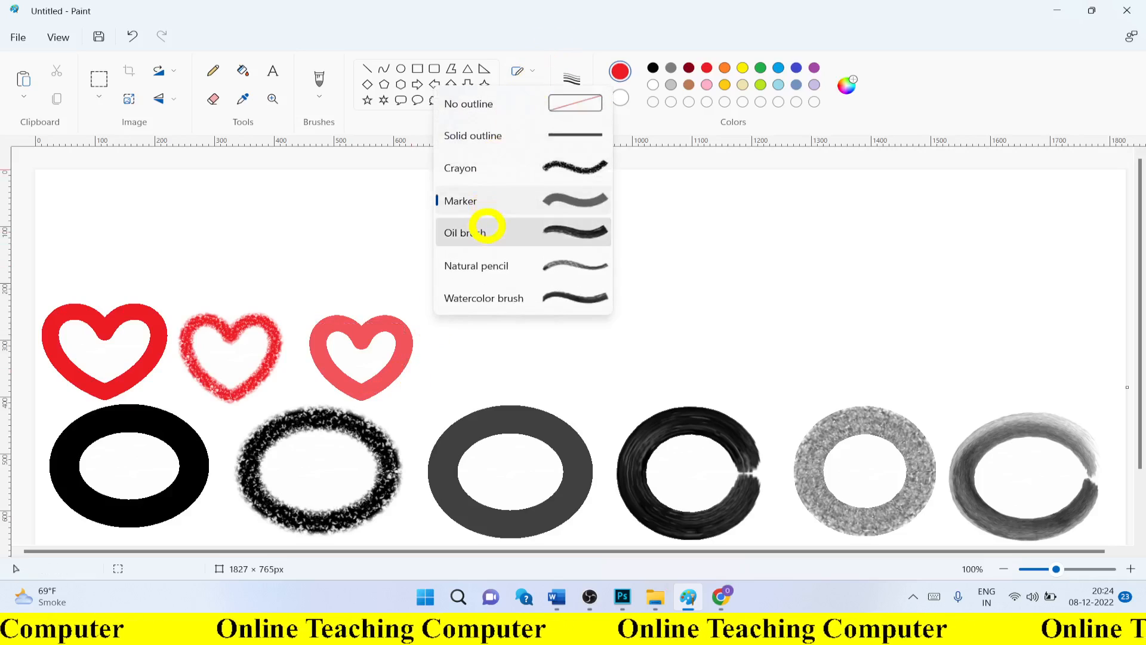
left_click(486, 226)
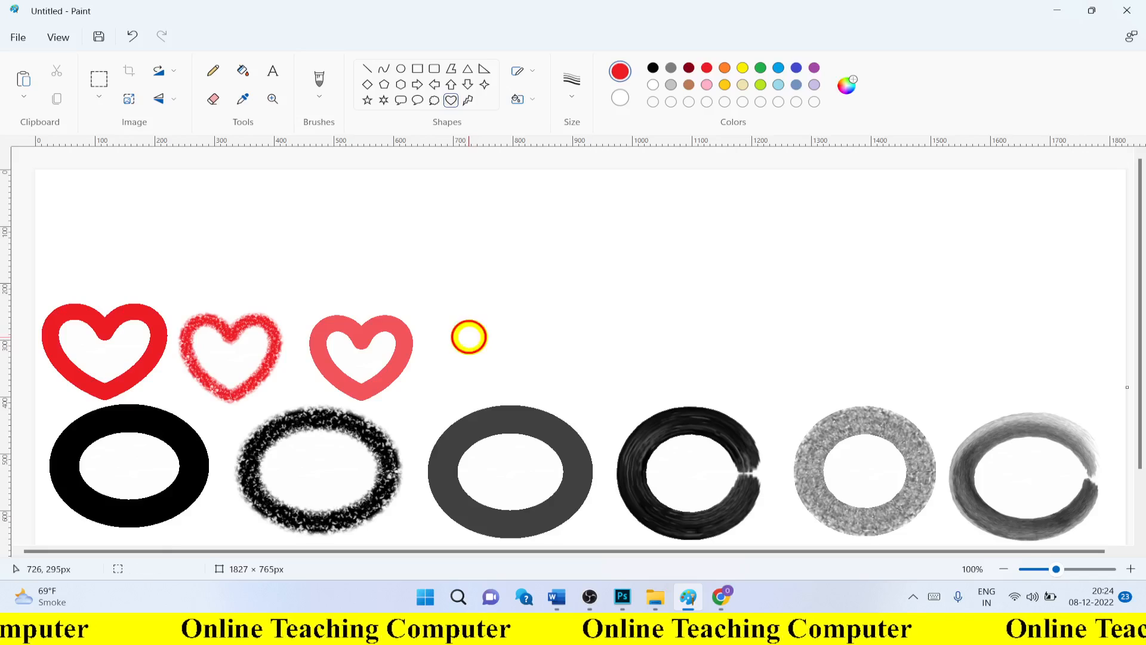
left_click_drag(460, 331, 559, 392)
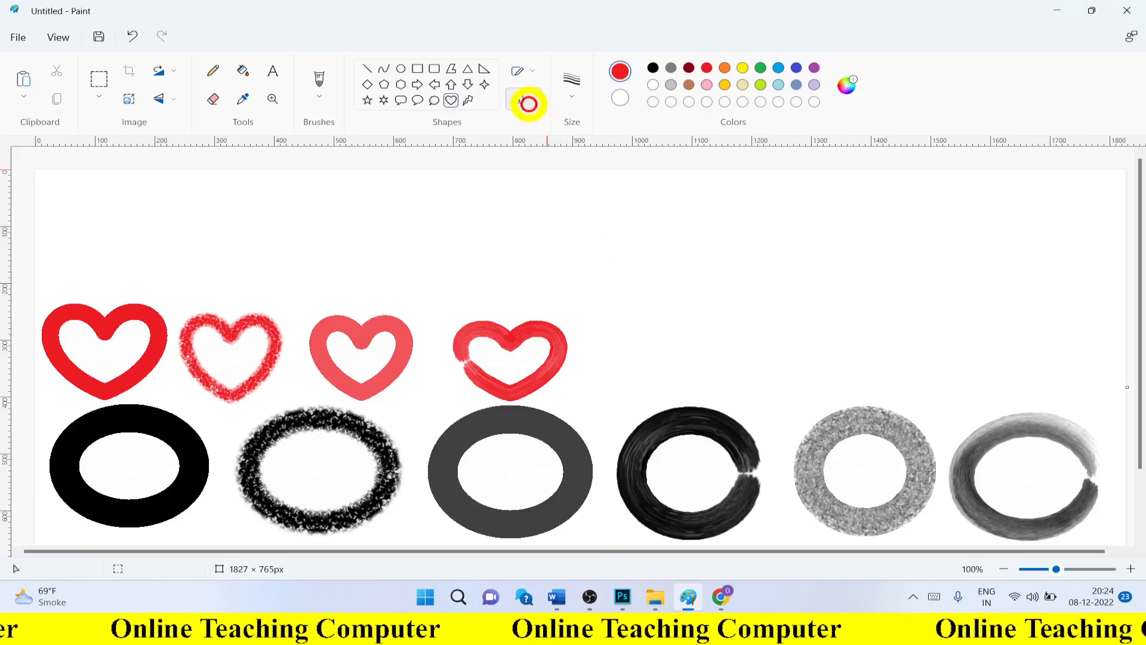
- Draw a red heart with a Natural pencil outline to the right of the oil brush heart
left_click(531, 72)
left_click(509, 266)
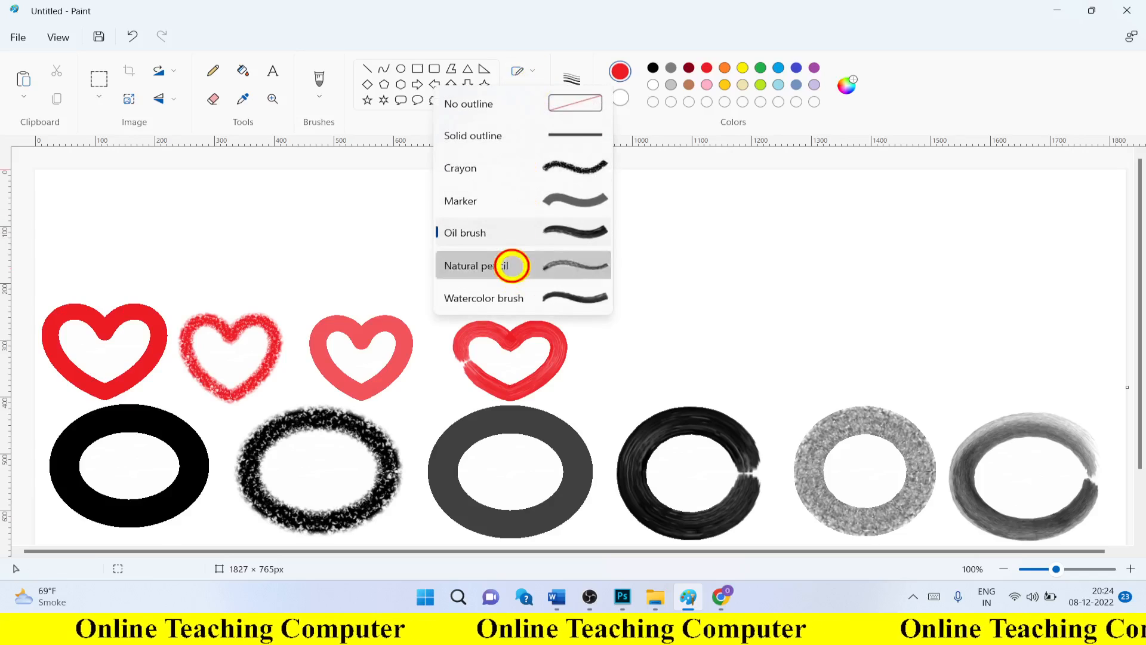
left_click_drag(613, 318, 720, 391)
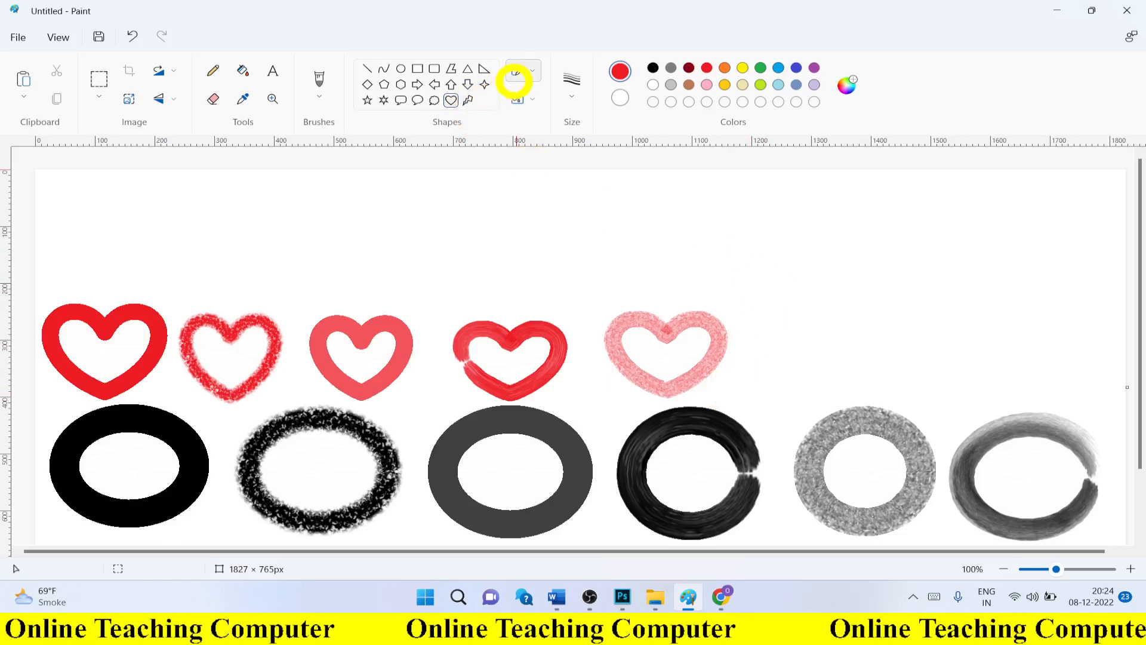
- Draw a red heart with a Watercolor brush outline to the right of the natural pencil heart
left_click(518, 71)
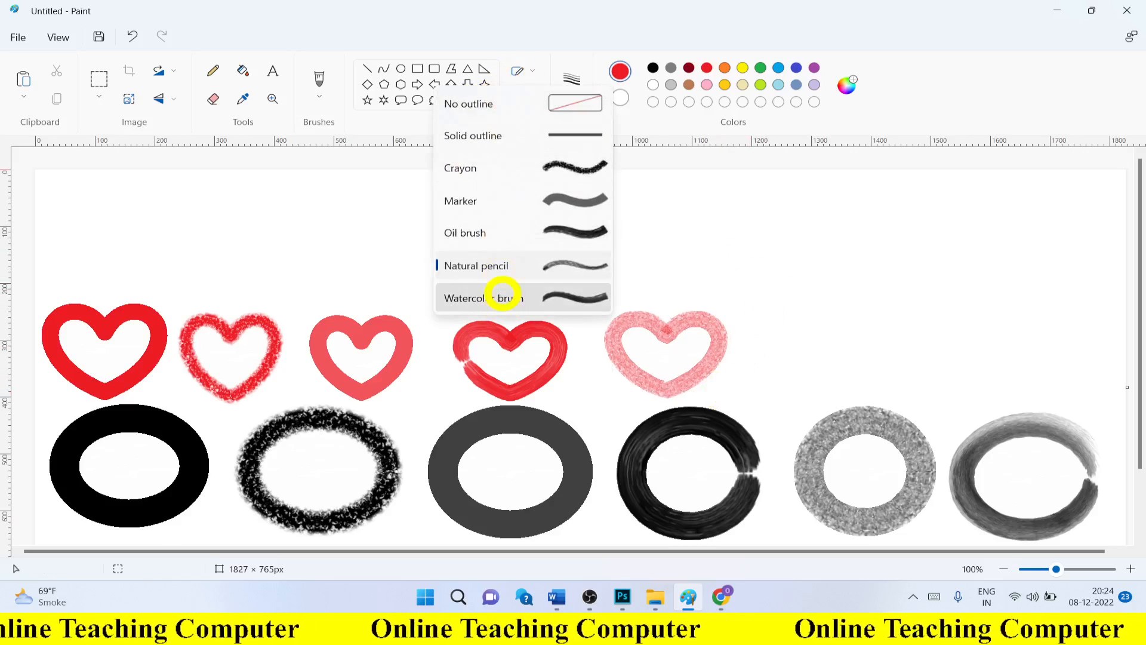
left_click(503, 297)
left_click_drag(766, 306, 883, 392)
left_click(453, 297)
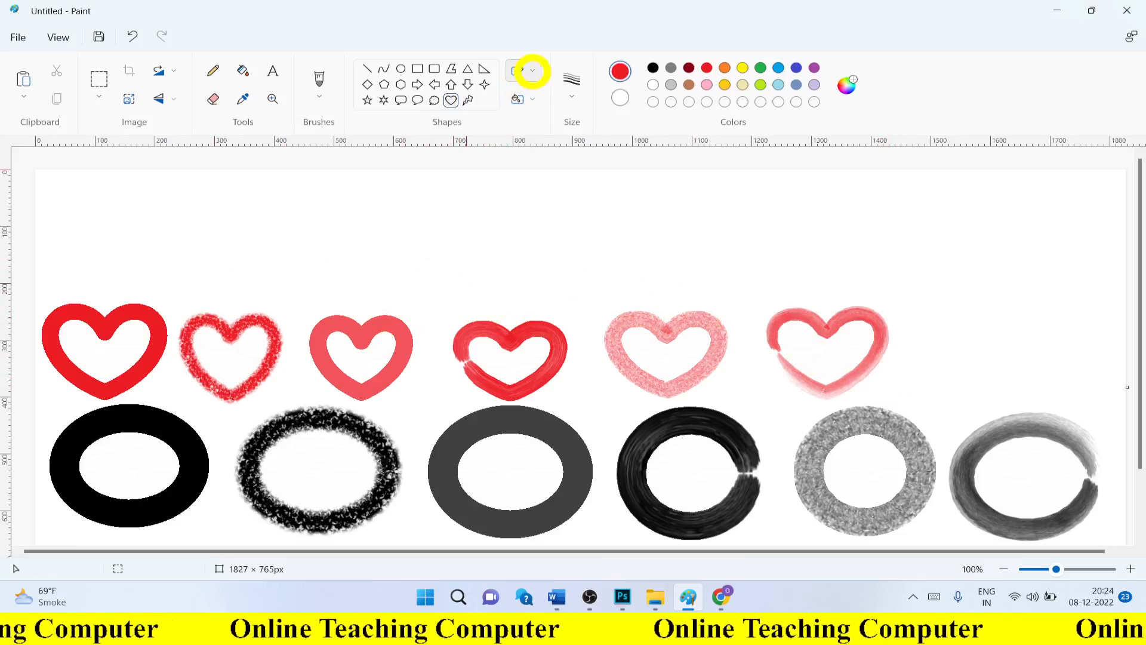
- Draw a green Oil brush heart about 288 × 340 px above the watercolor oval and thicken its outline
left_click(531, 71)
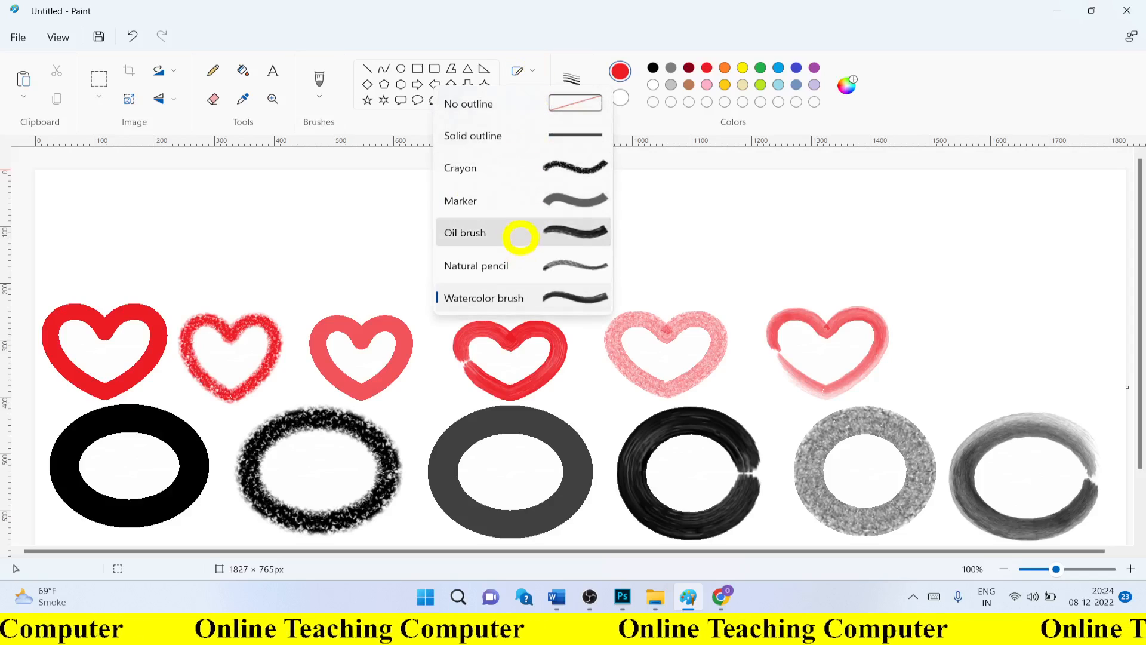
left_click(520, 234)
left_click(760, 68)
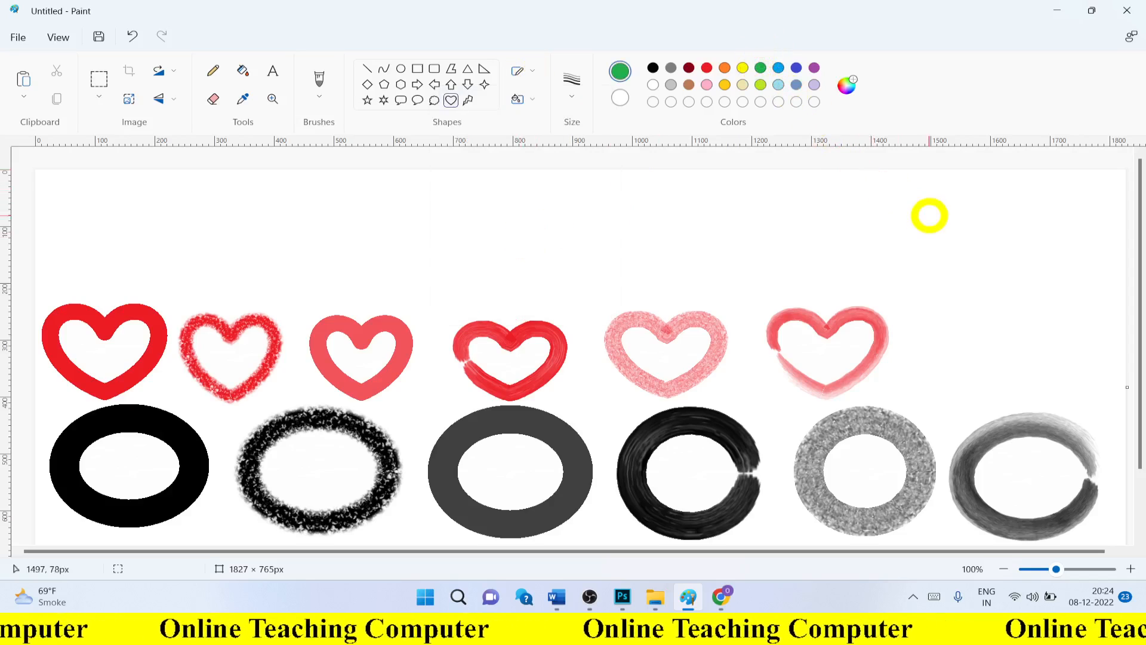
mouse_move(927, 198)
left_mouse_down()
mouse_move(1033, 333)
mouse_move(1115, 381)
mouse_move(1097, 390)
left_mouse_up()
key("ctrl+KP_Add")
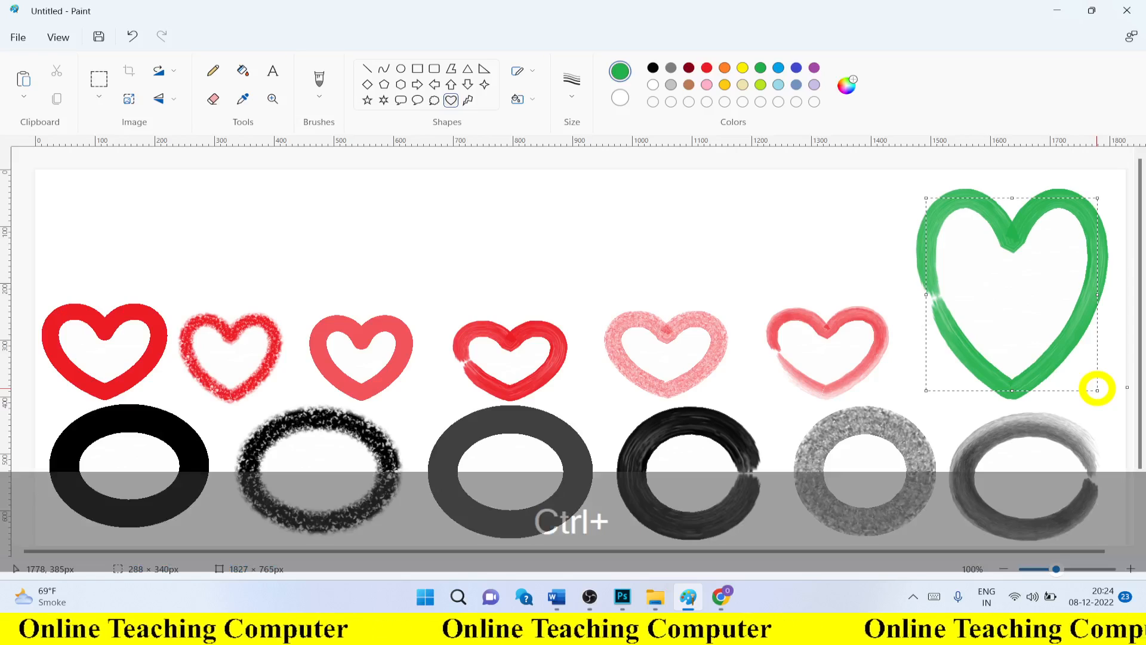
key("ctrl+KP_Add")
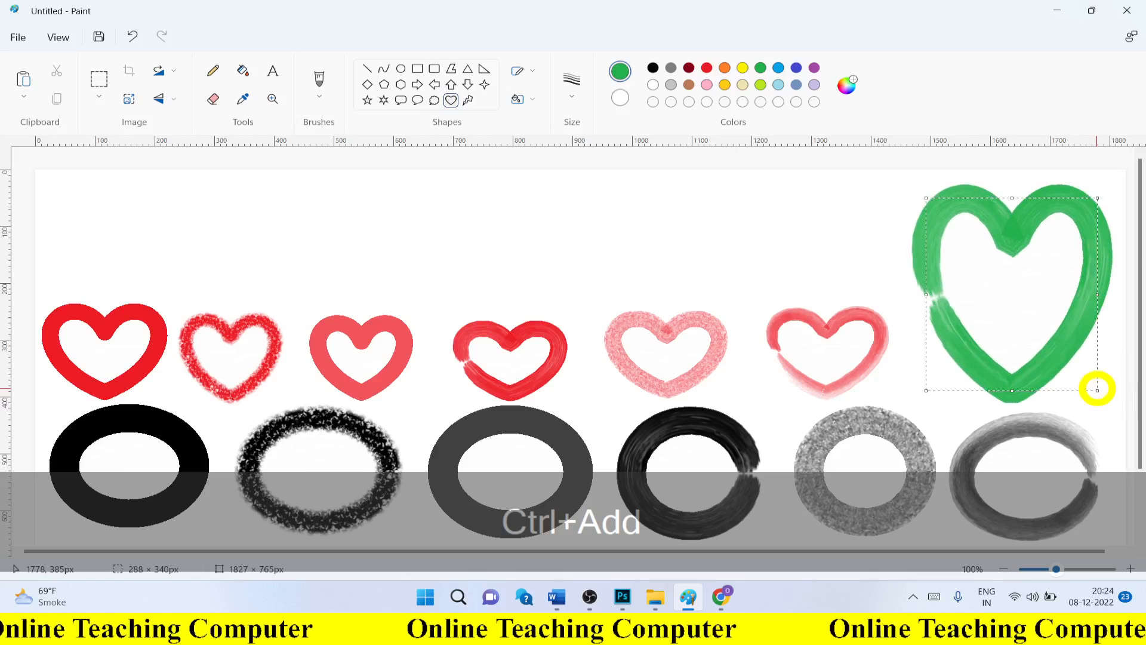
key("ctrl+KP_Add")
key("ctrl+KP_Add")
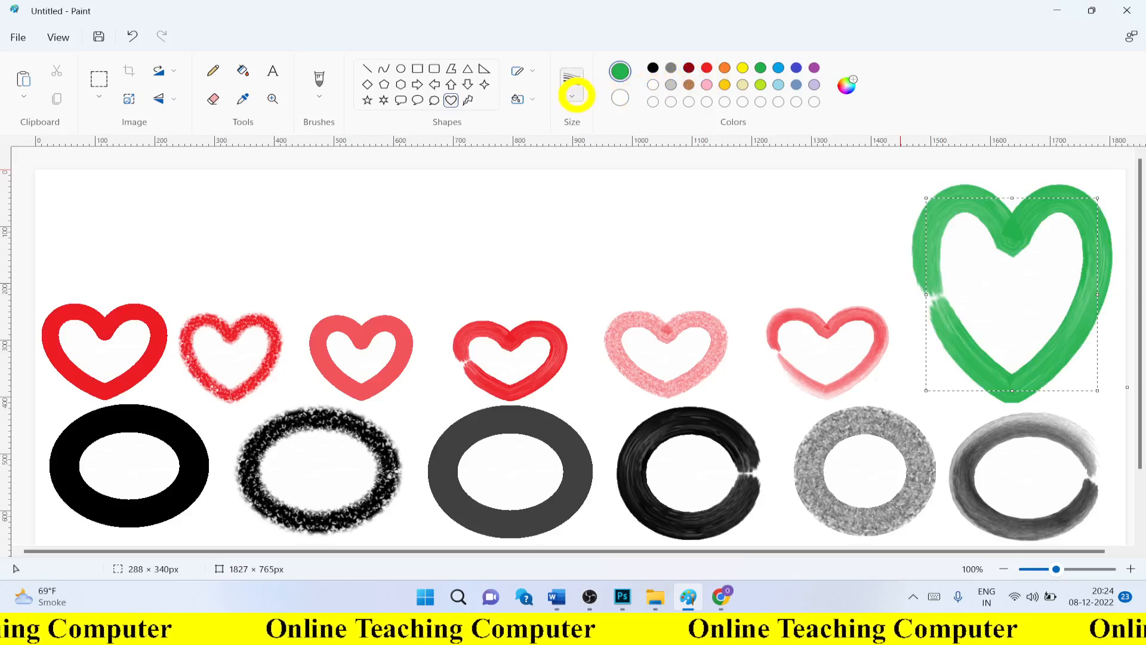
- Change the large green heart's outline to Crayon and finalize the shape on the canvas
left_click(526, 70)
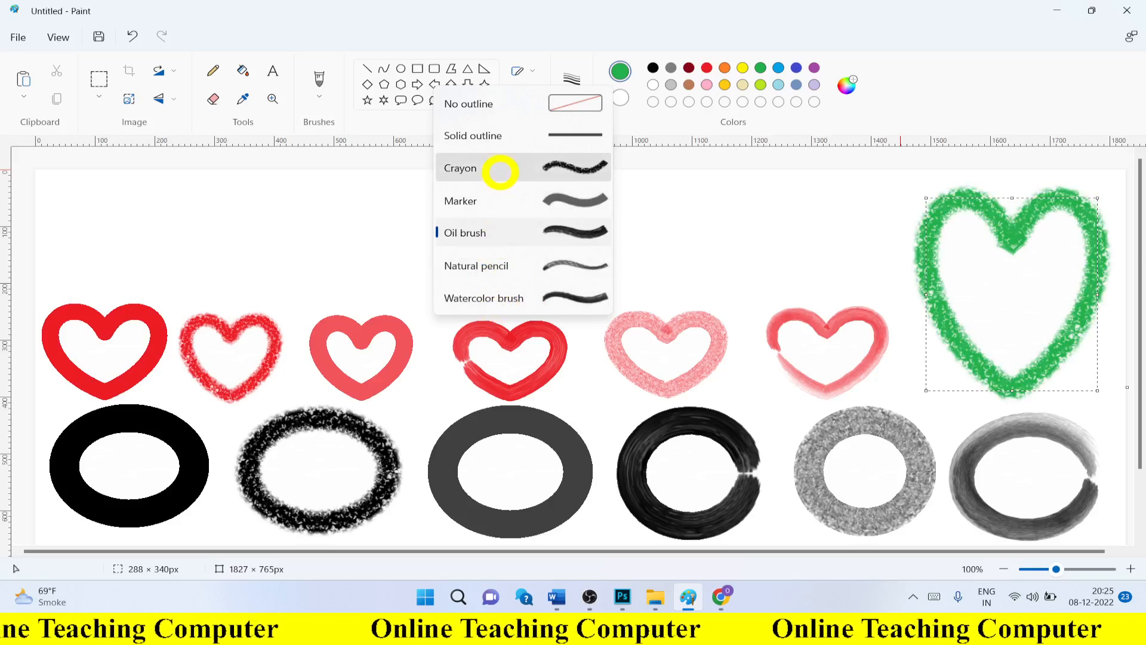
left_click(500, 171)
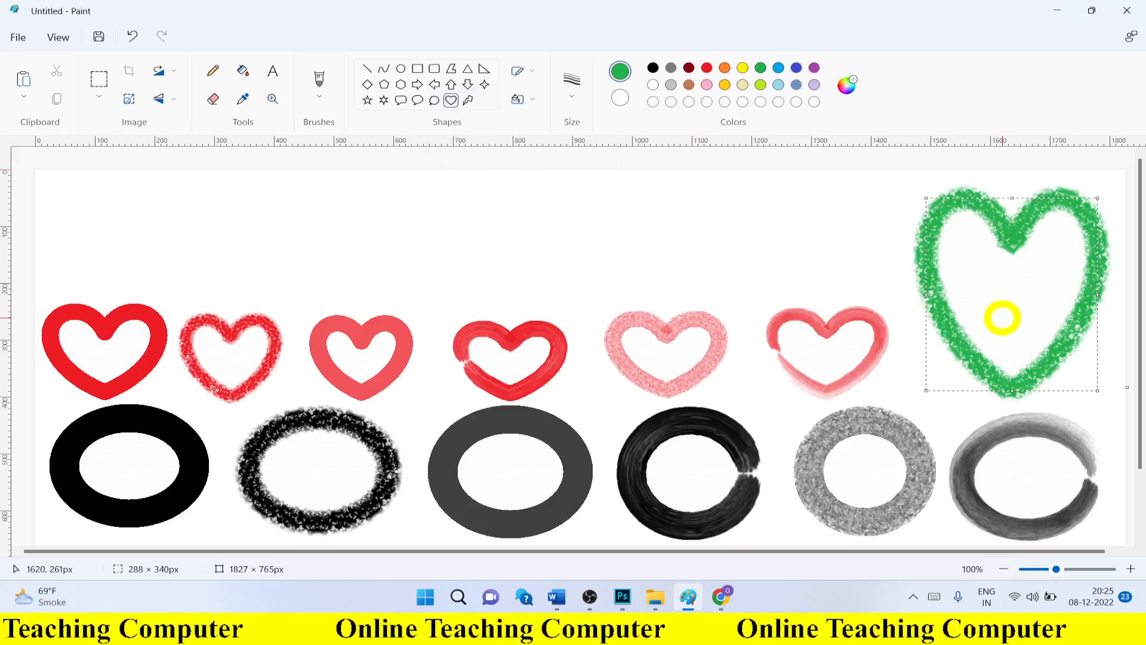
key("ctrl+KP_Add")
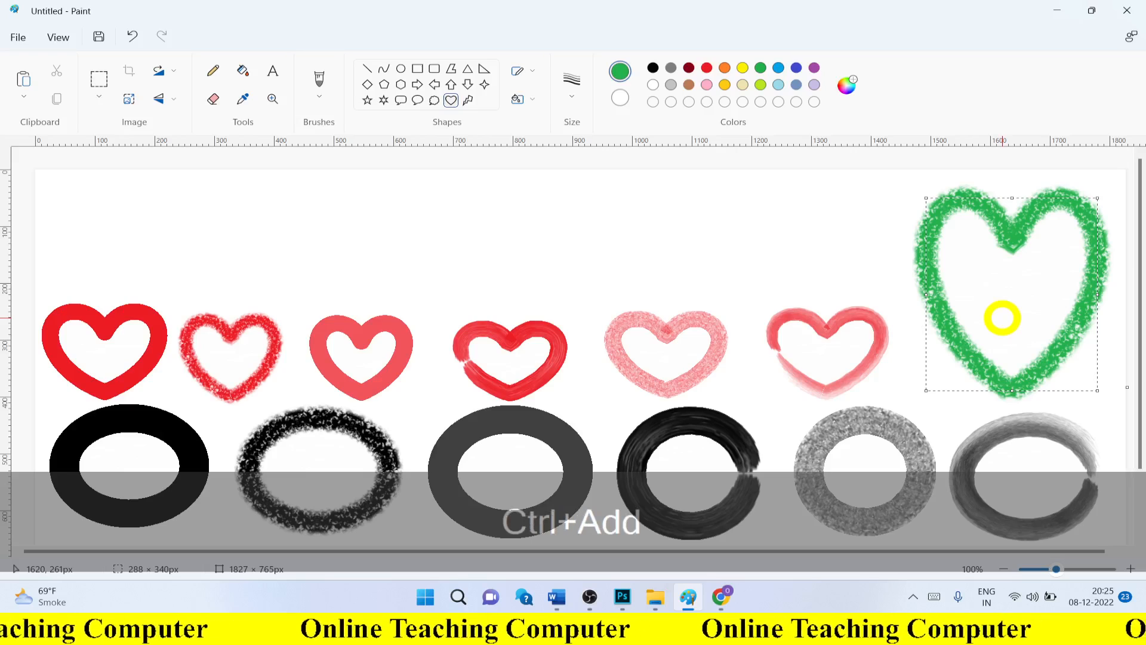
left_click(802, 263)
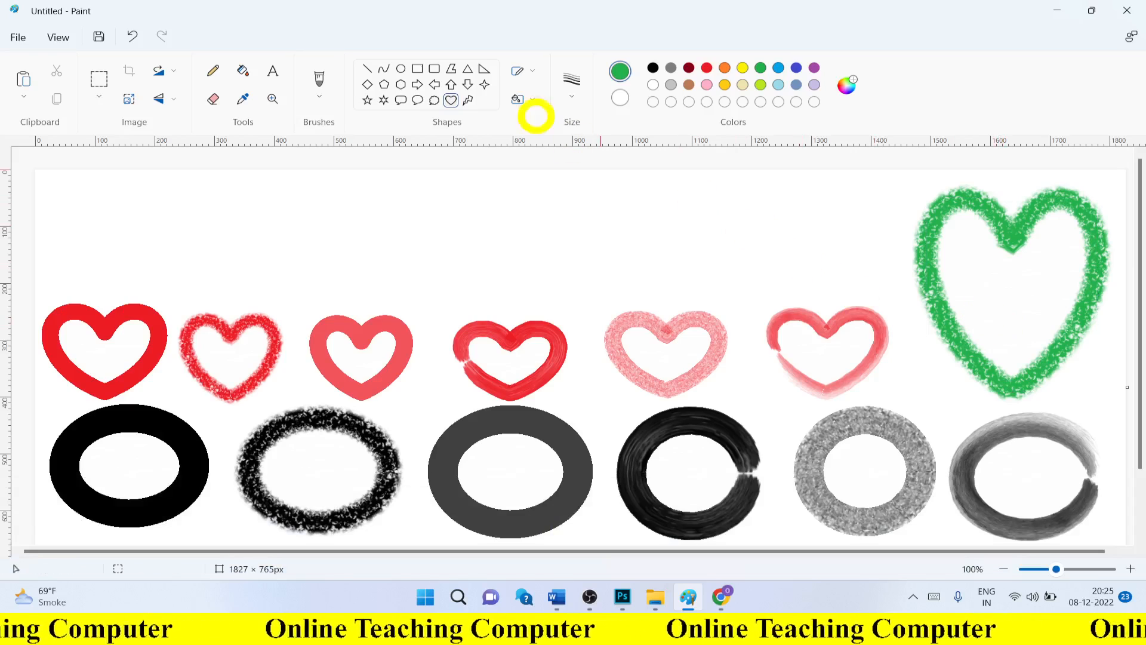